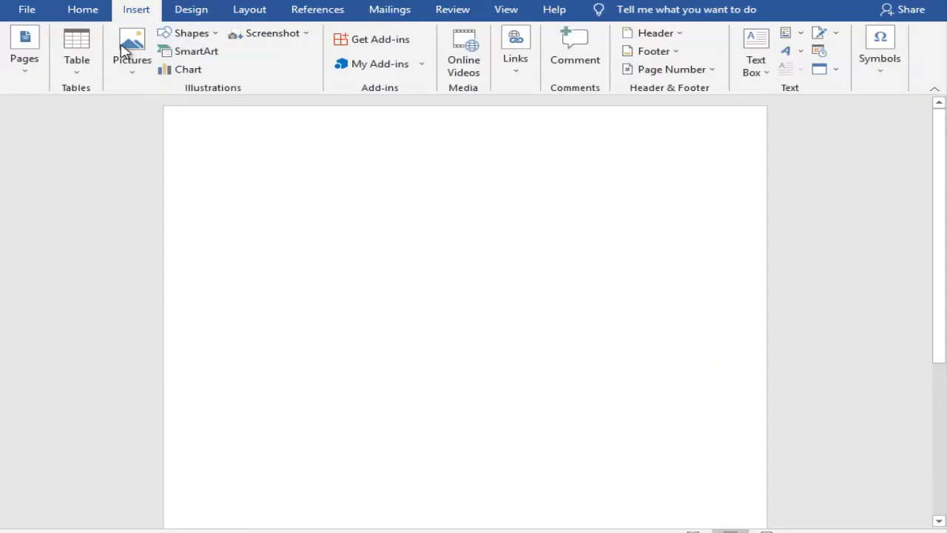
Draw a wide text box across the page top and paste in the shop's Urdu name.
click(196, 35)
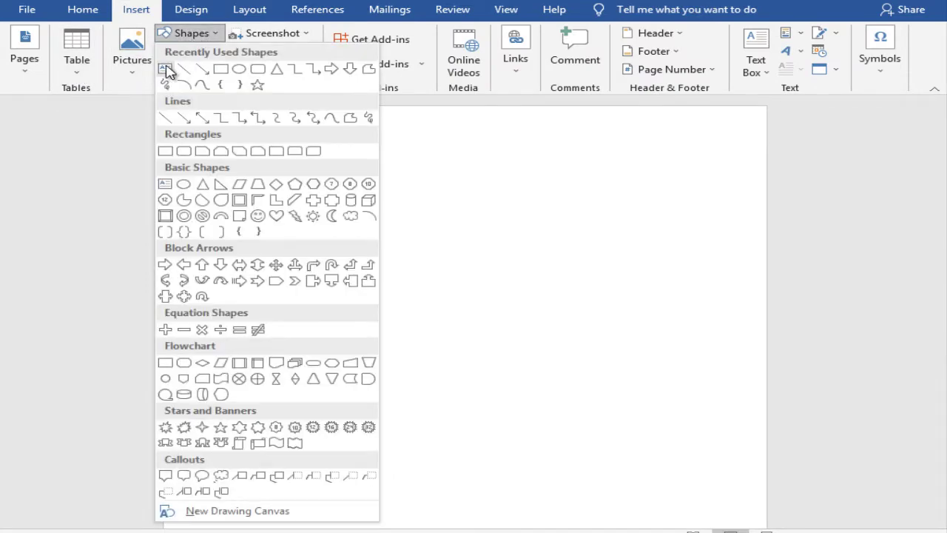
click(168, 72)
drag(169, 111, 760, 188)
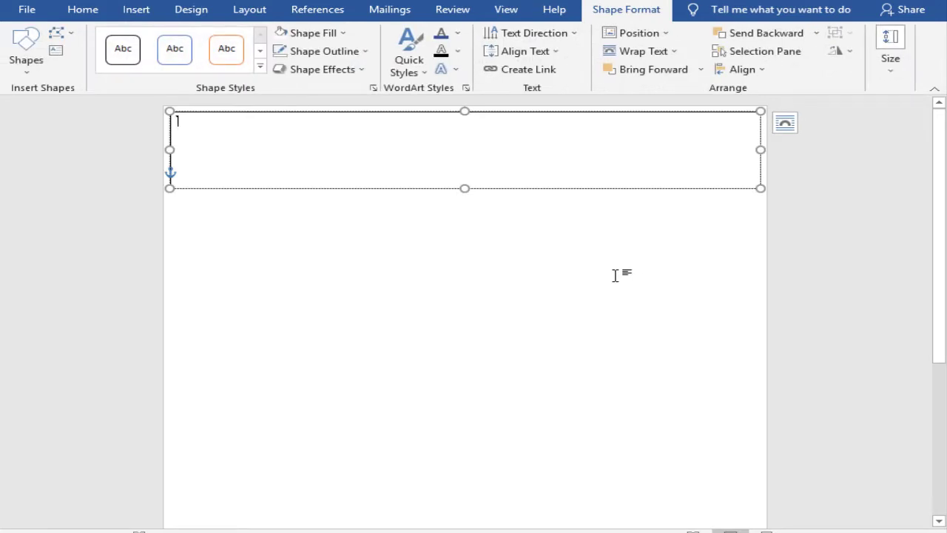
key(ctrl+v)
Set the title text to size 48 so it fits on one line.
key(ctrl+a)
click(83, 9)
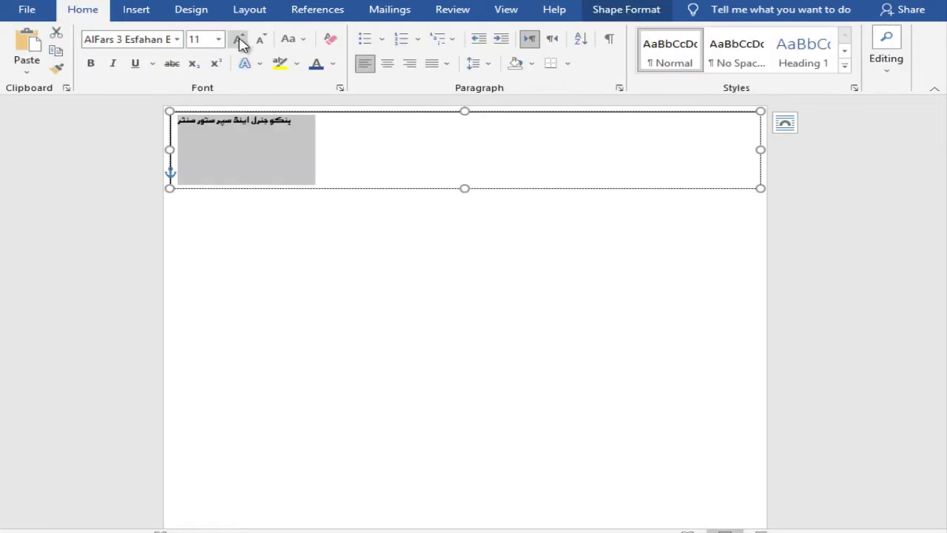
click(239, 39)
click(239, 39)
click(239, 39)
click(239, 39)
click(238, 40)
click(239, 39)
click(239, 39)
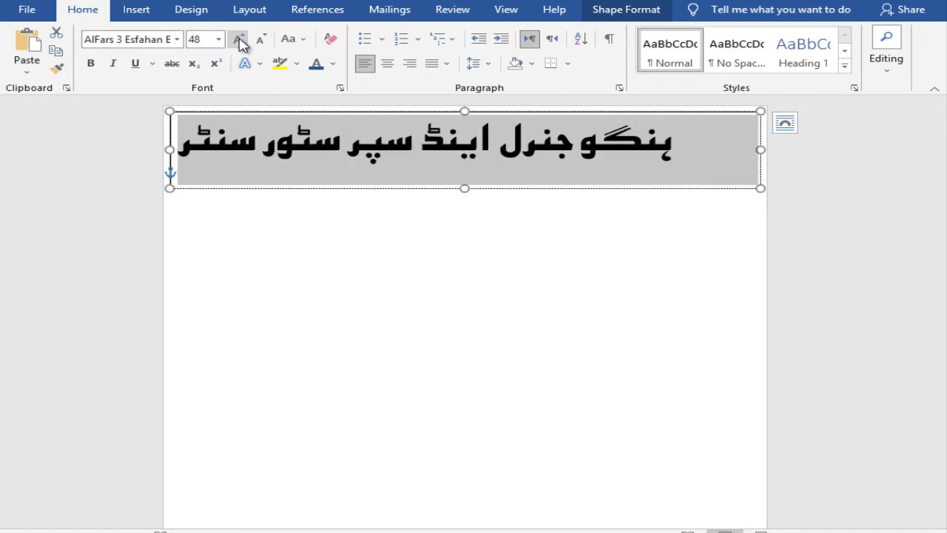
click(240, 40)
click(259, 39)
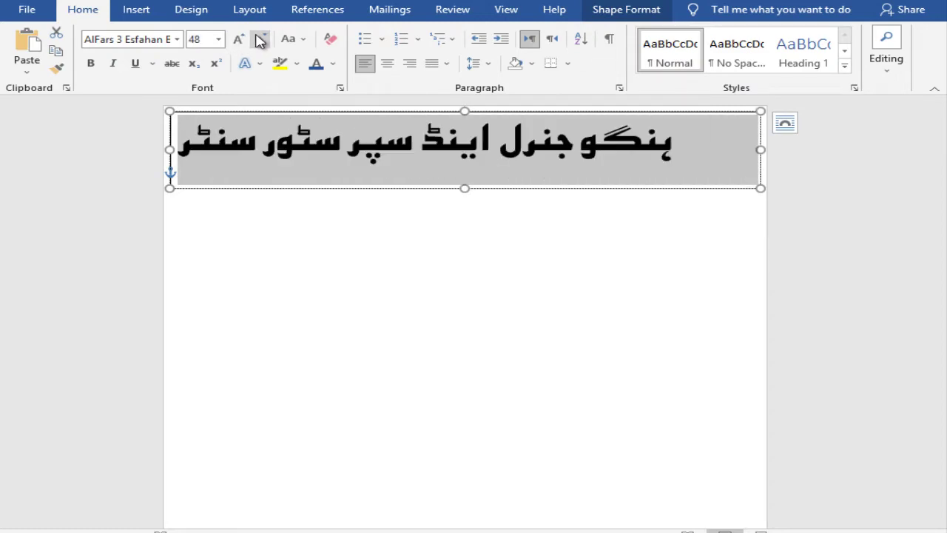
Make the title AlQalam Ishtiaq in blue, and move the box up, centred on the page.
click(177, 40)
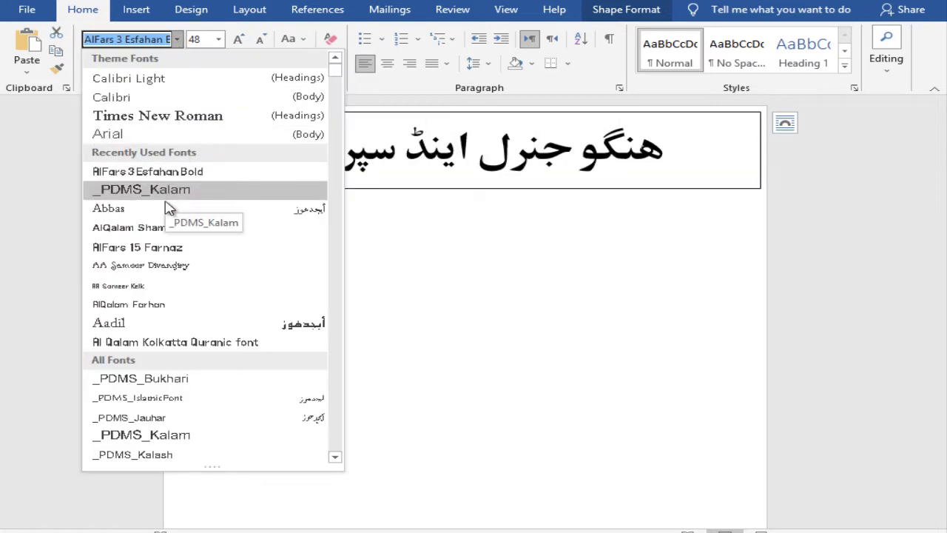
click(164, 227)
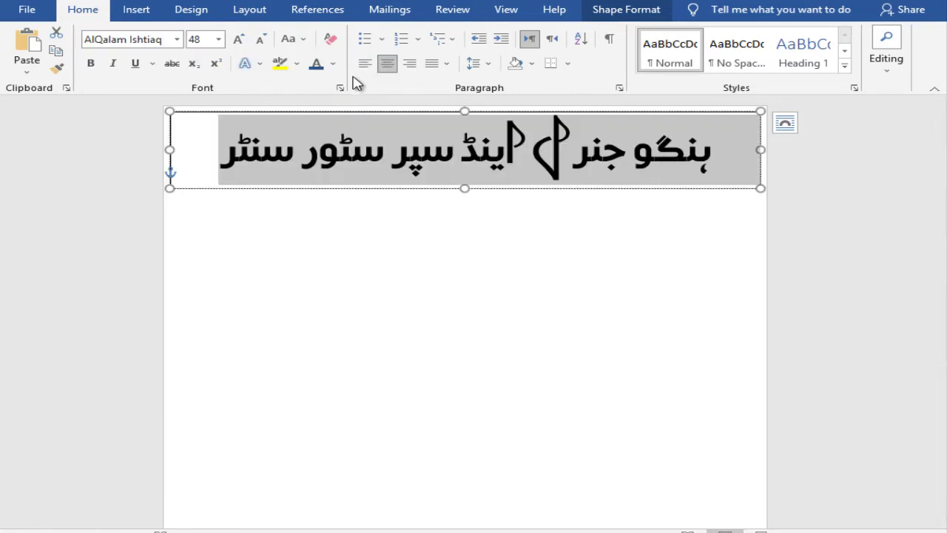
click(315, 65)
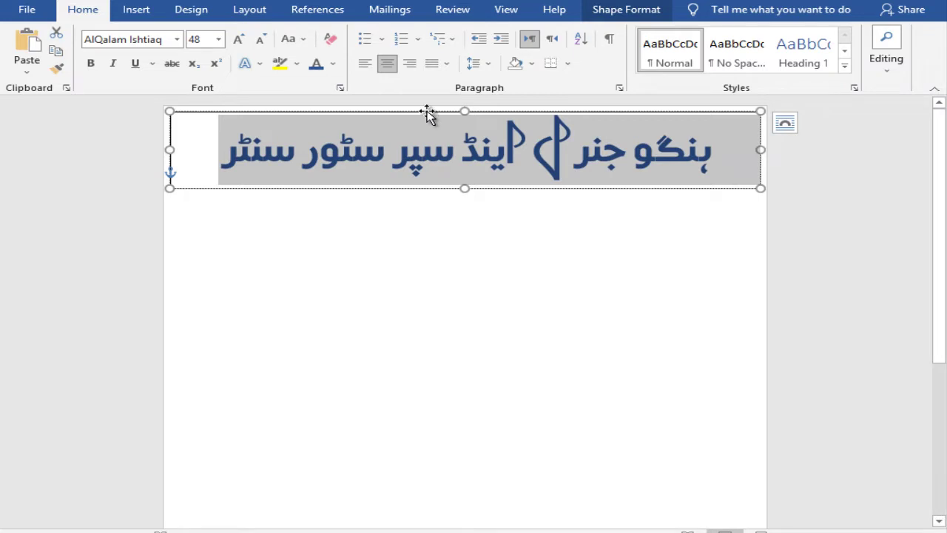
mouse_move(429, 111)
mouse_down()
mouse_move(399, 108)
mouse_move(419, 92)
mouse_up()
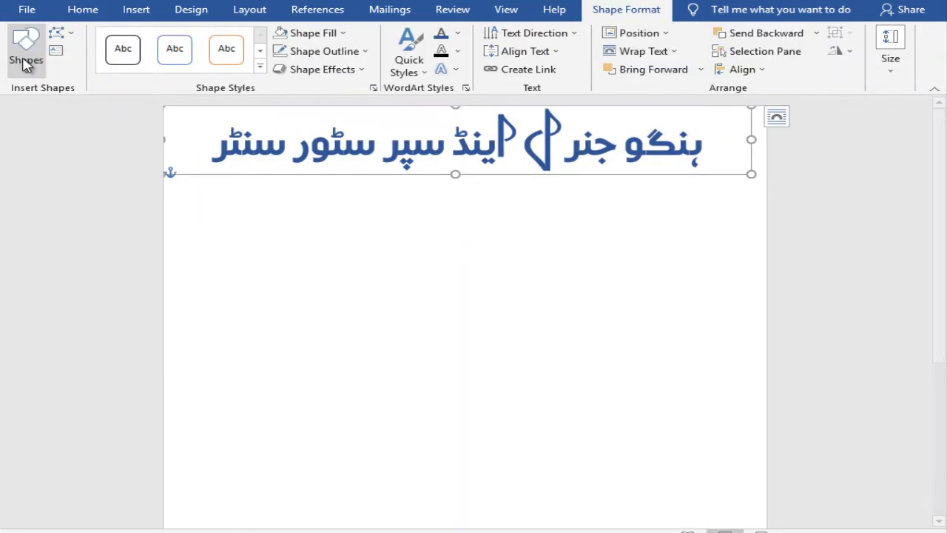
Draw a blue rectangle bar centred under the title, with no outline.
click(26, 52)
click(111, 108)
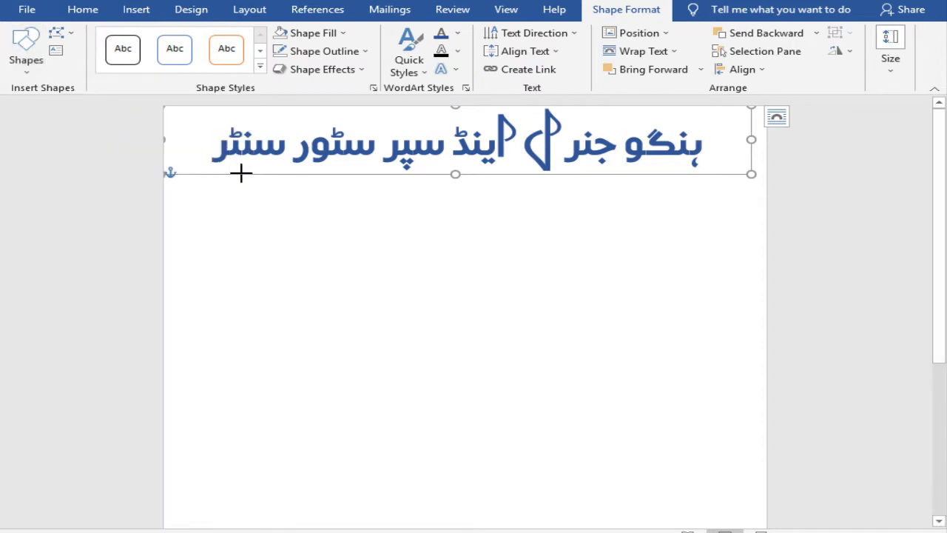
drag(286, 181, 666, 210)
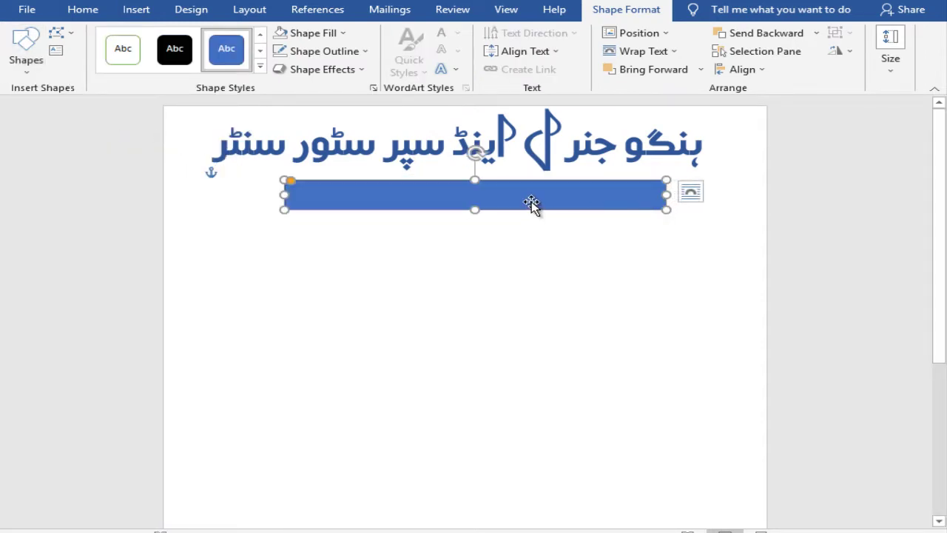
drag(533, 205, 516, 198)
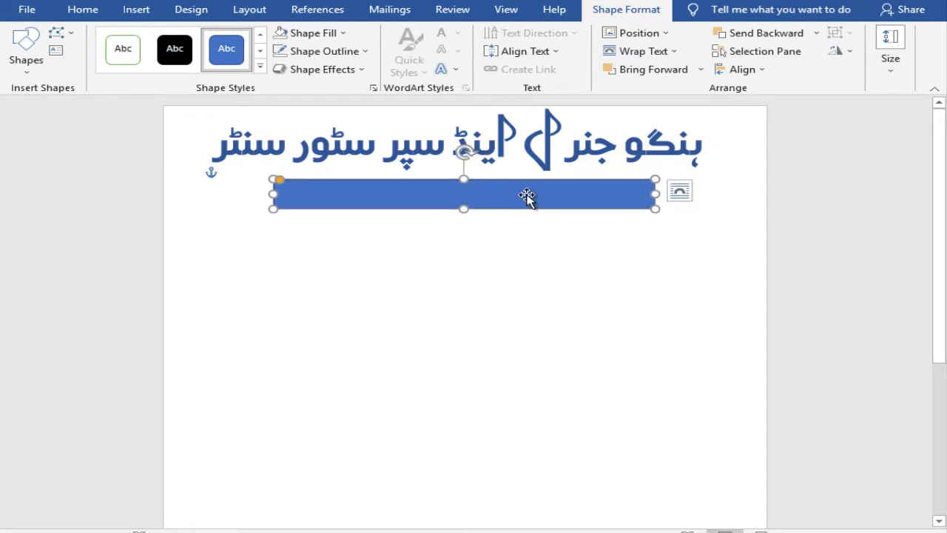
click(339, 51)
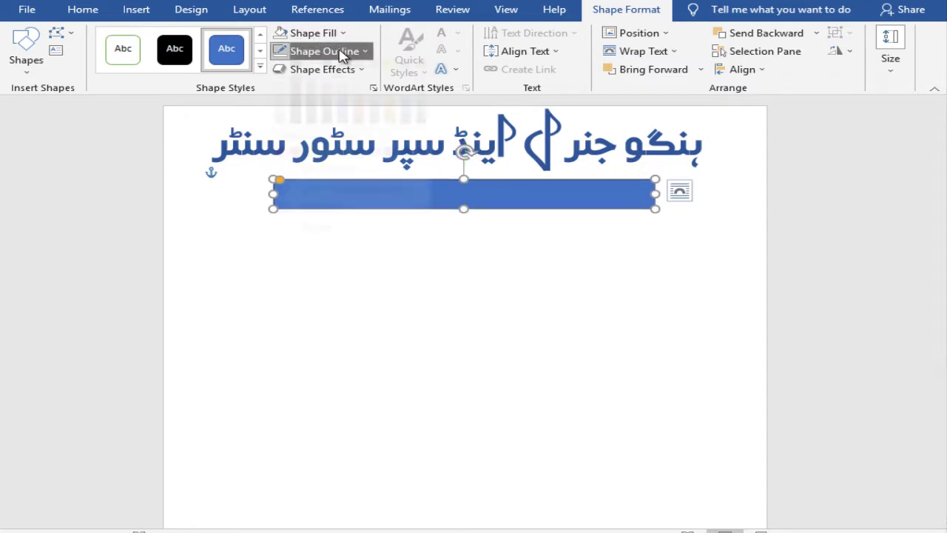
click(335, 190)
Put the shop's Urdu address and phone number in the bar as enlarged text, and make the bar slightly shorter.
right_click(496, 202)
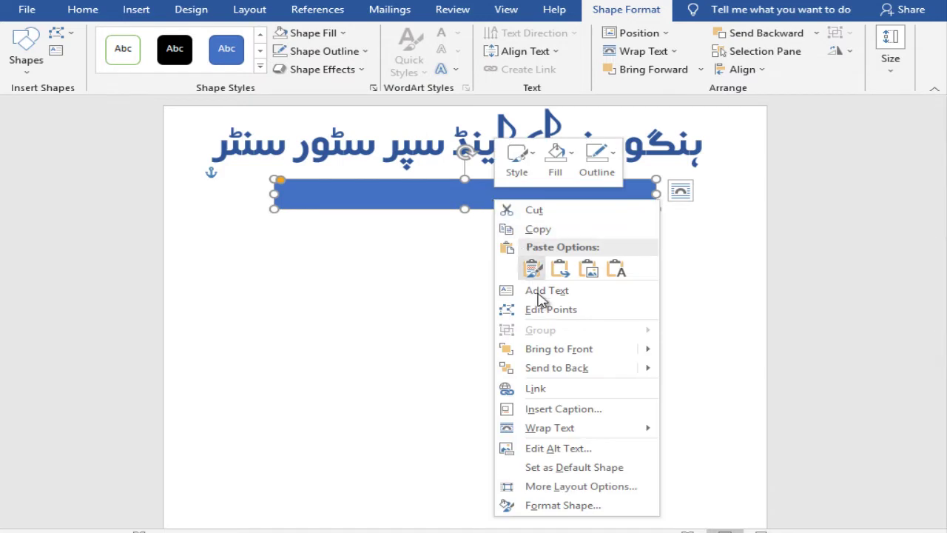
click(557, 292)
click(450, 191)
text(سا)
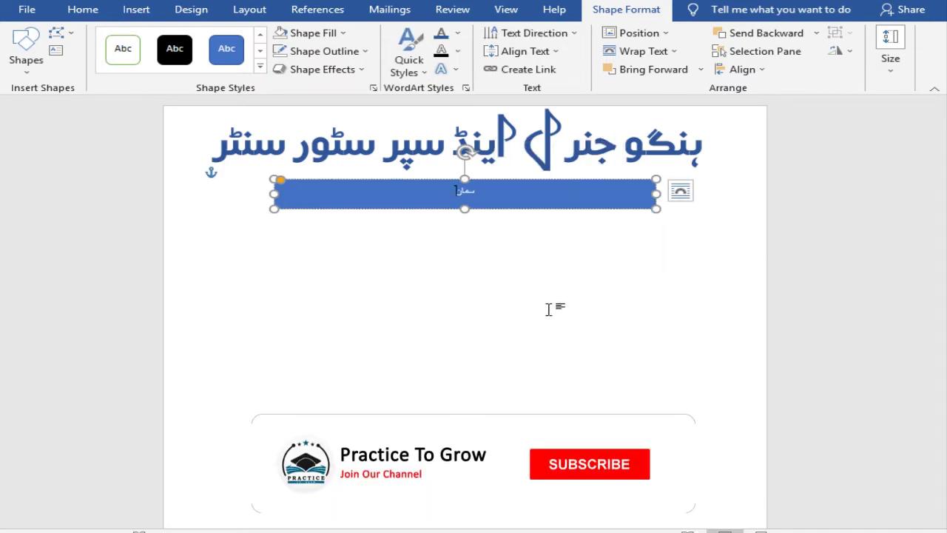
text(مانہ)
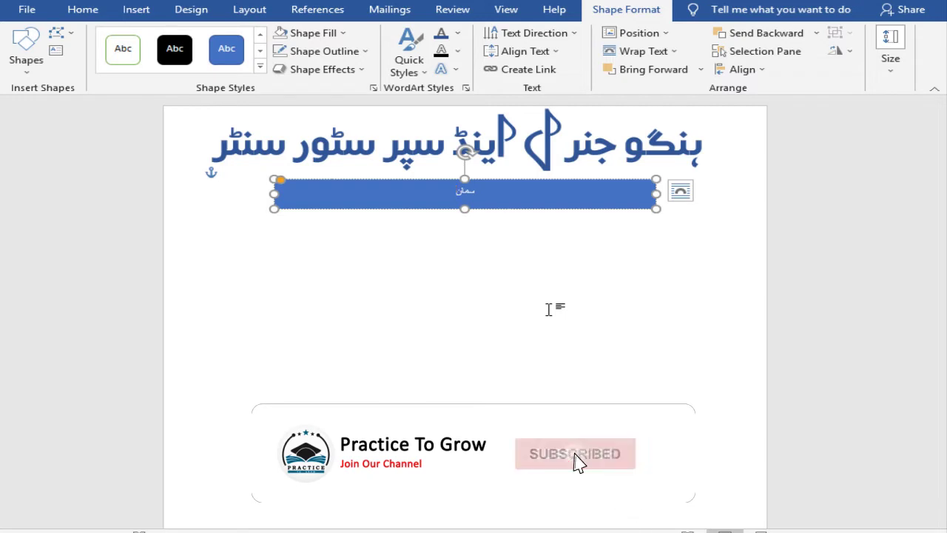
text( رو)
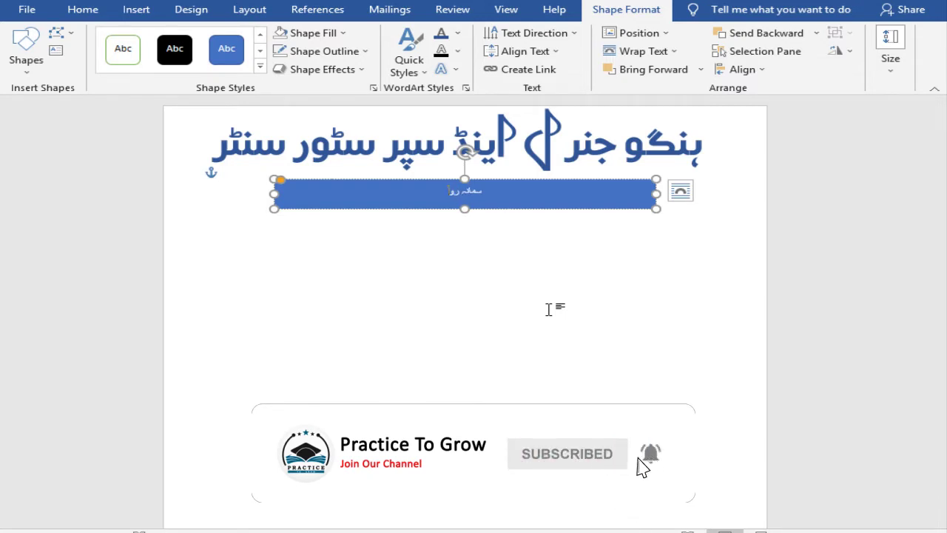
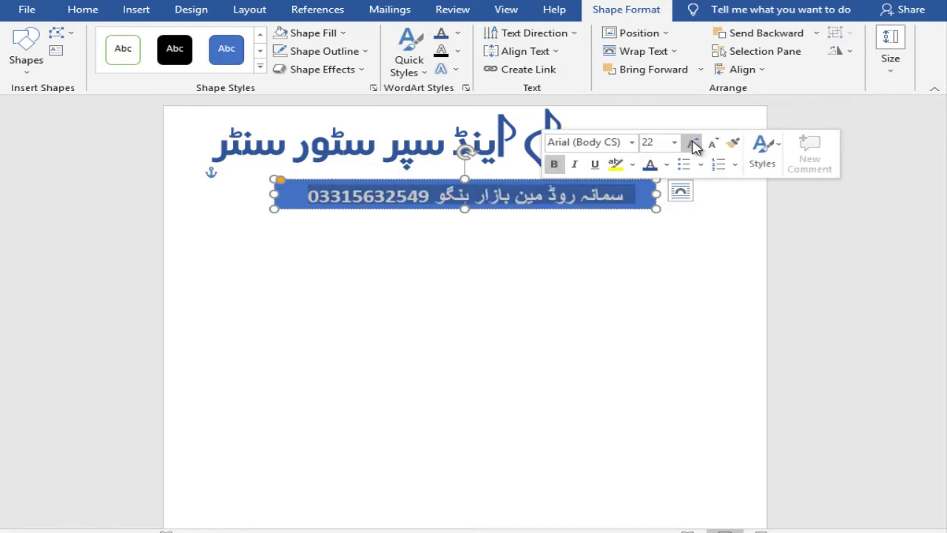
click(693, 144)
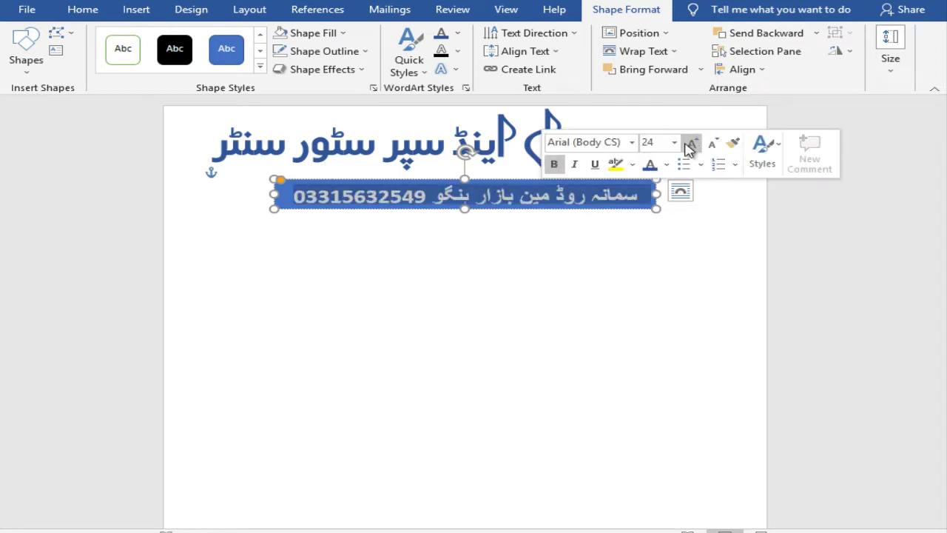
click(501, 243)
click(474, 209)
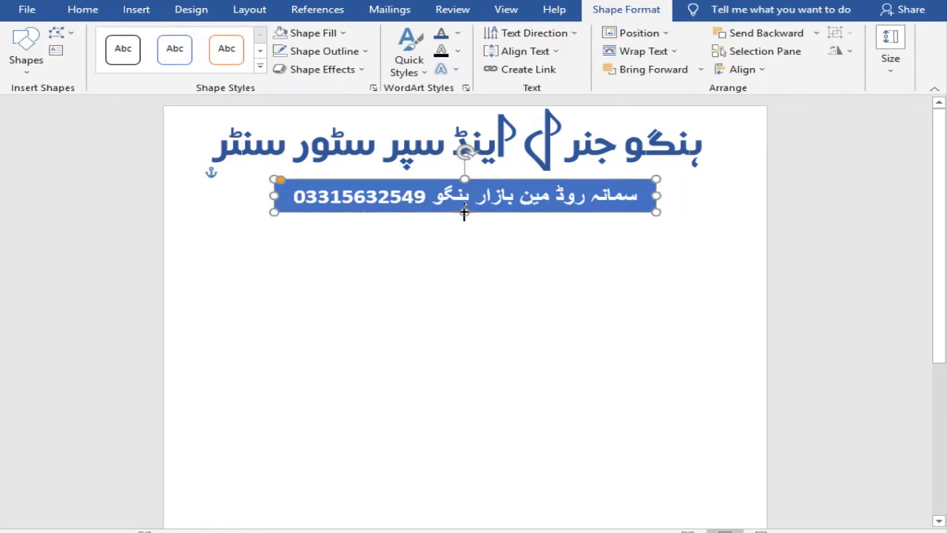
drag(464, 213, 464, 210)
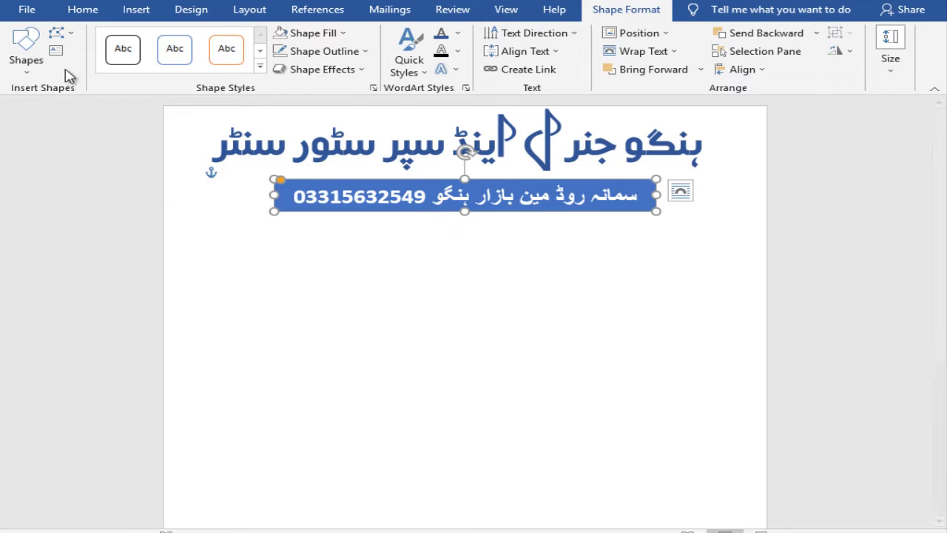
Add a wide text box below the address bar with enlarged, dark blue name and account-number field lines.
click(56, 50)
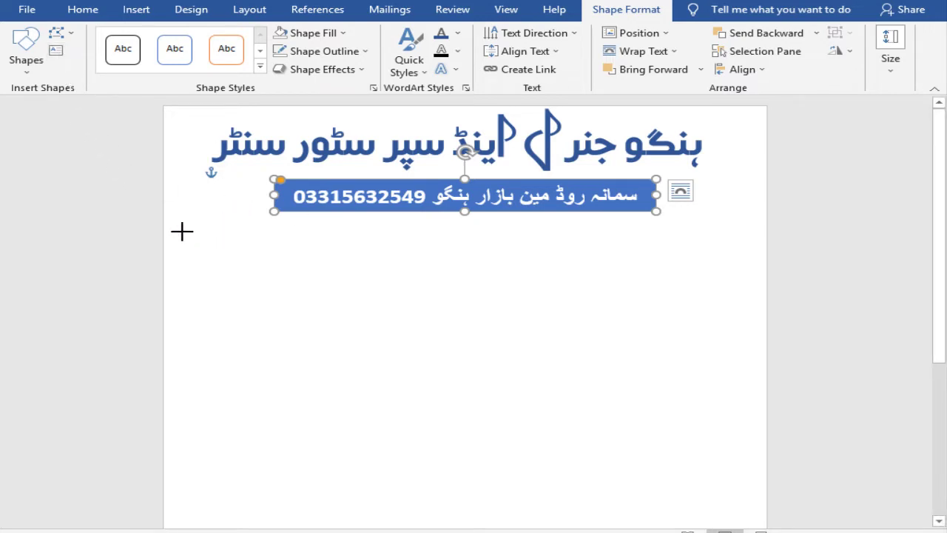
drag(180, 230, 746, 262)
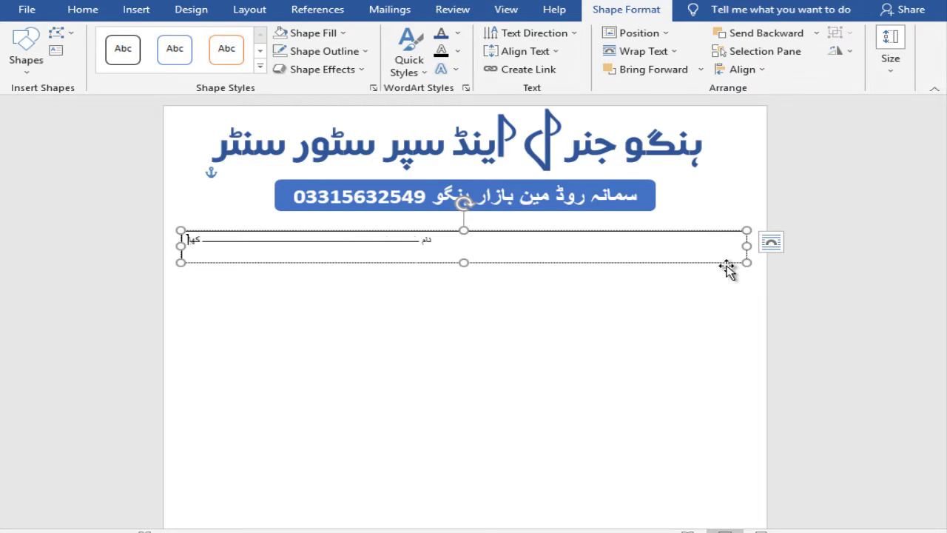
click(724, 190)
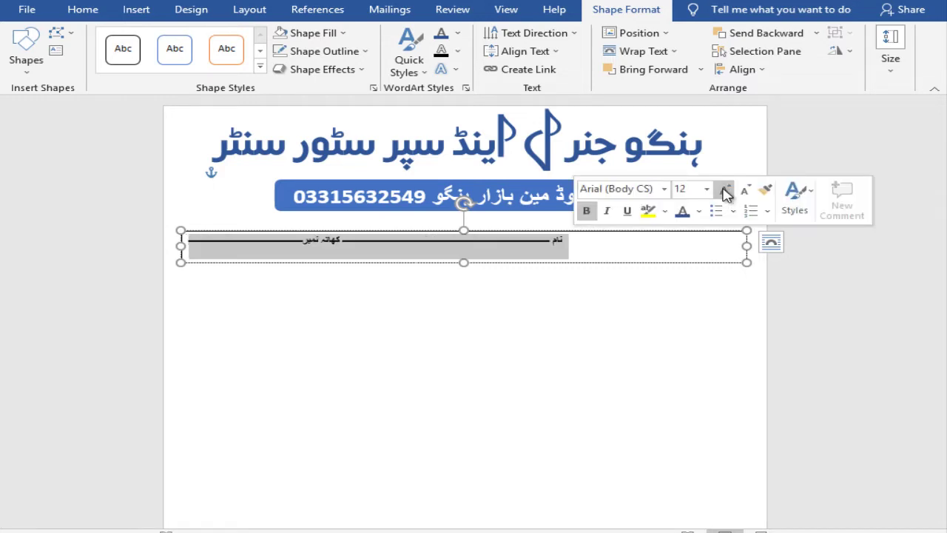
click(725, 192)
click(681, 212)
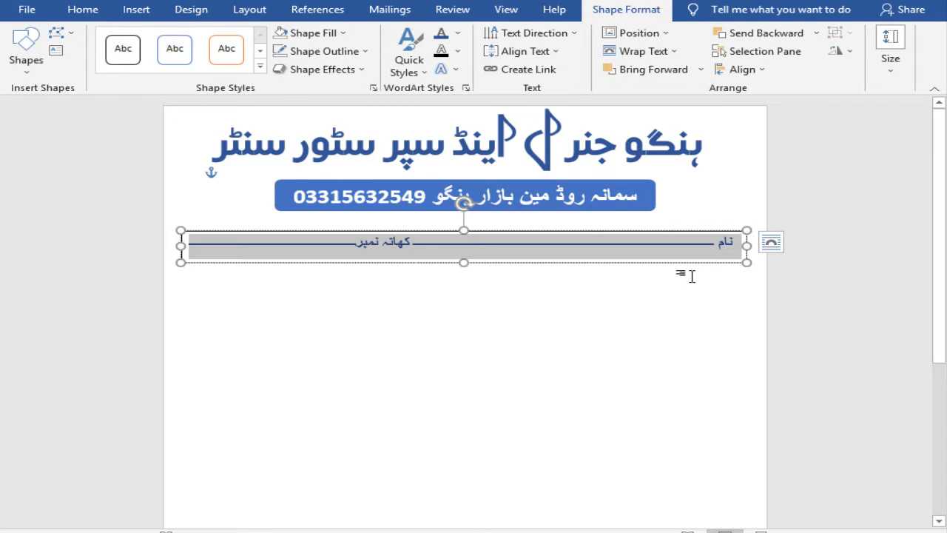
Widen the field box to both sides and give it no fill and no border.
drag(180, 245, 174, 246)
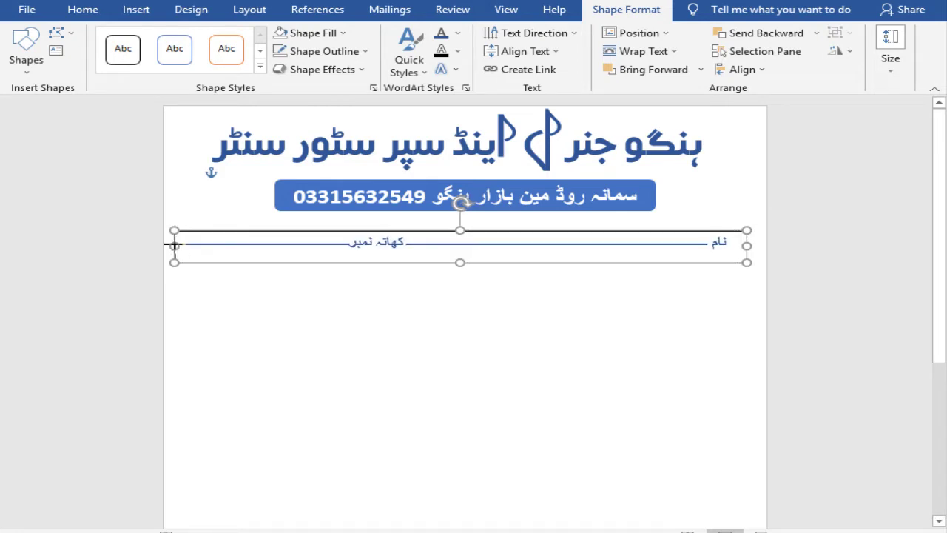
mouse_move(747, 246)
mouse_down()
mouse_move(757, 245)
mouse_move(727, 230)
mouse_up()
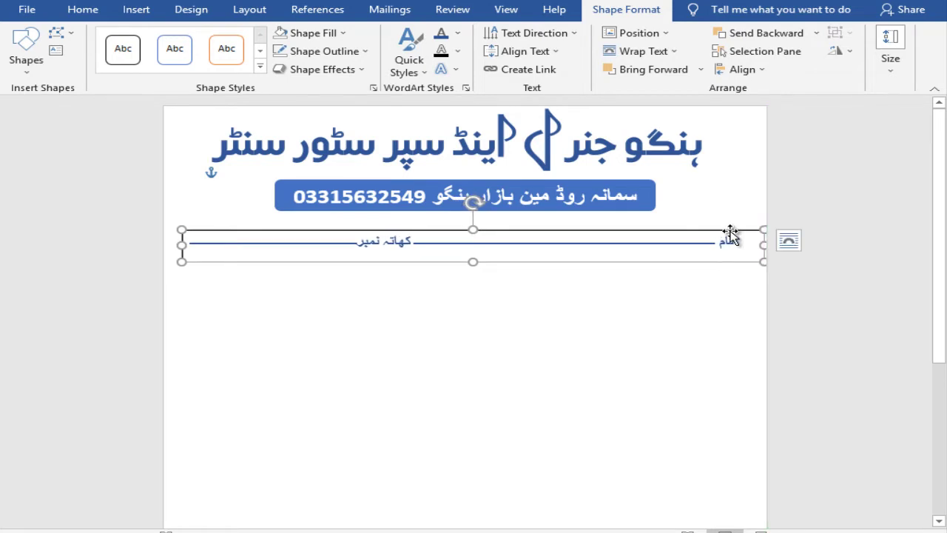
click(744, 245)
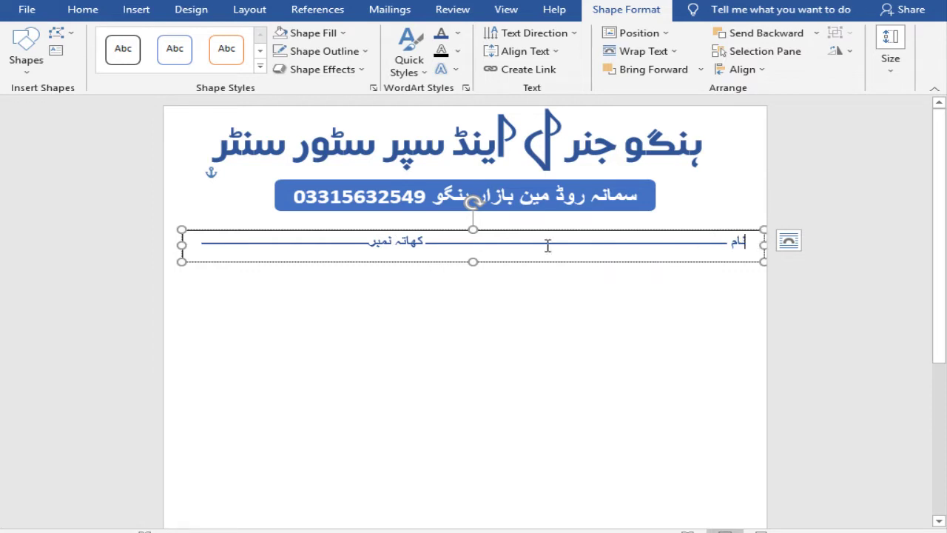
click(338, 35)
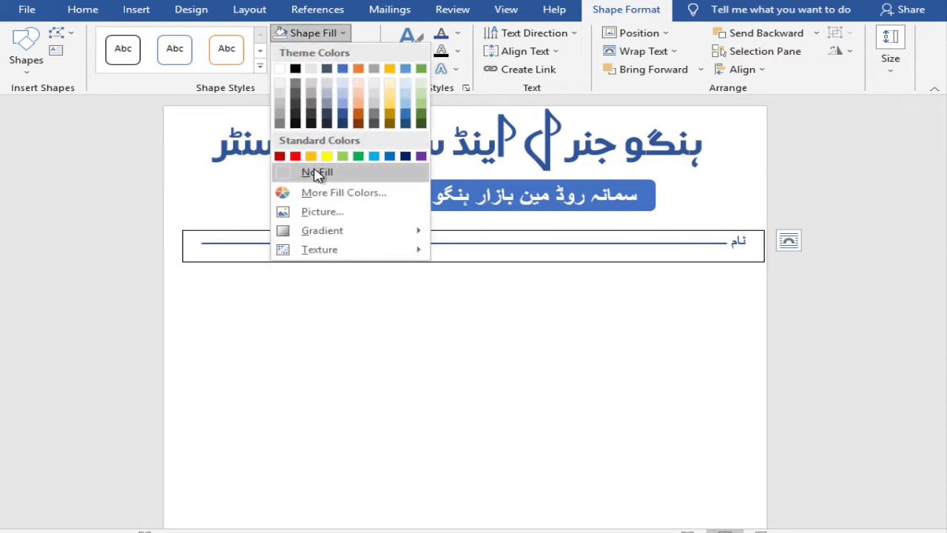
click(317, 172)
click(323, 51)
click(316, 190)
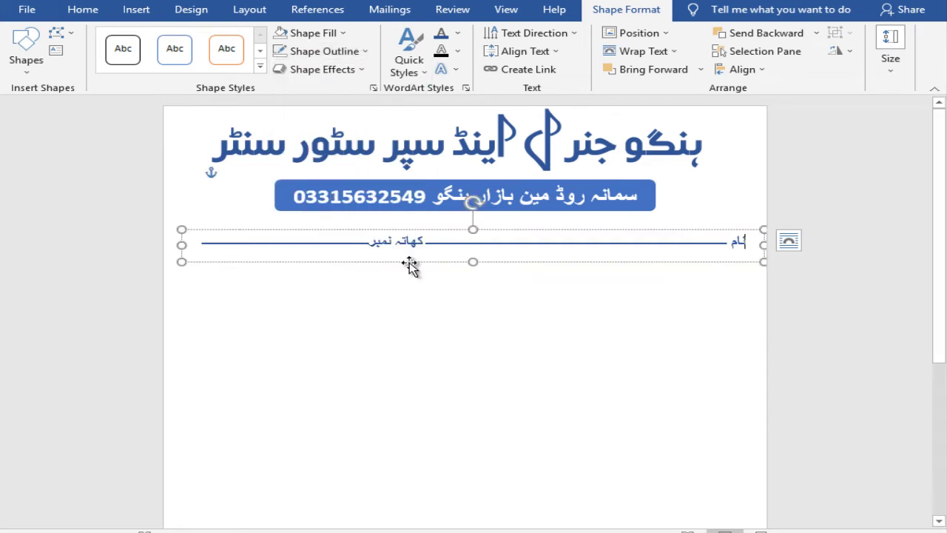
Change the second field line's labels to پتہ and تاریخ and shorten its underline.
mouse_move(473, 261)
mouse_down()
mouse_move(473, 226)
mouse_move(490, 269)
mouse_up()
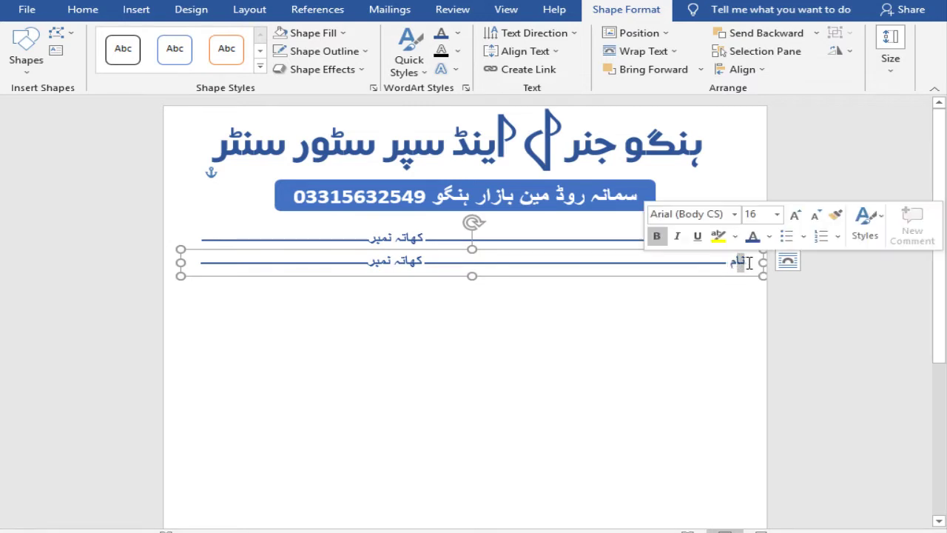
triple_click(738, 263)
double_click(736, 264)
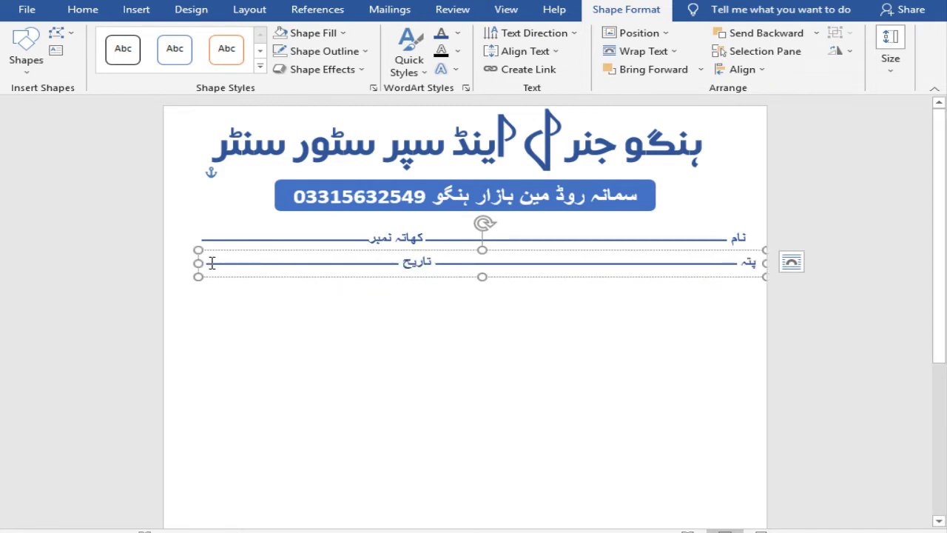
key(BackSpace)
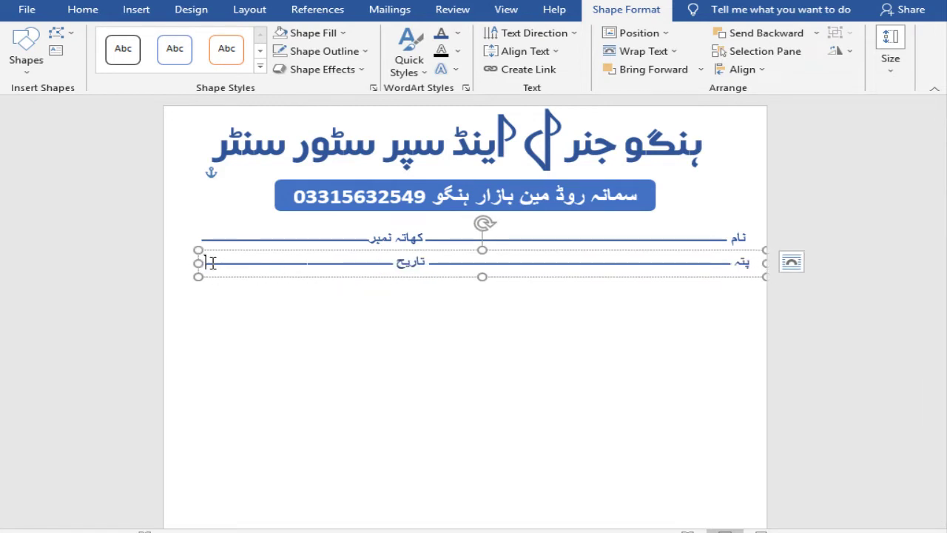
key(BackSpace)
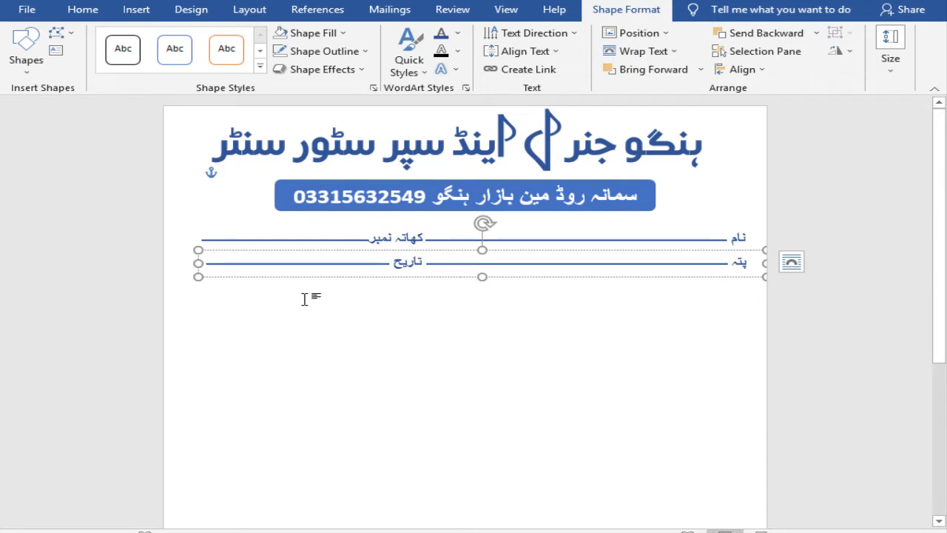
Copy the پتہ/تاریخ line below and stretch the copy into a tall box down the page.
drag(355, 282, 357, 297)
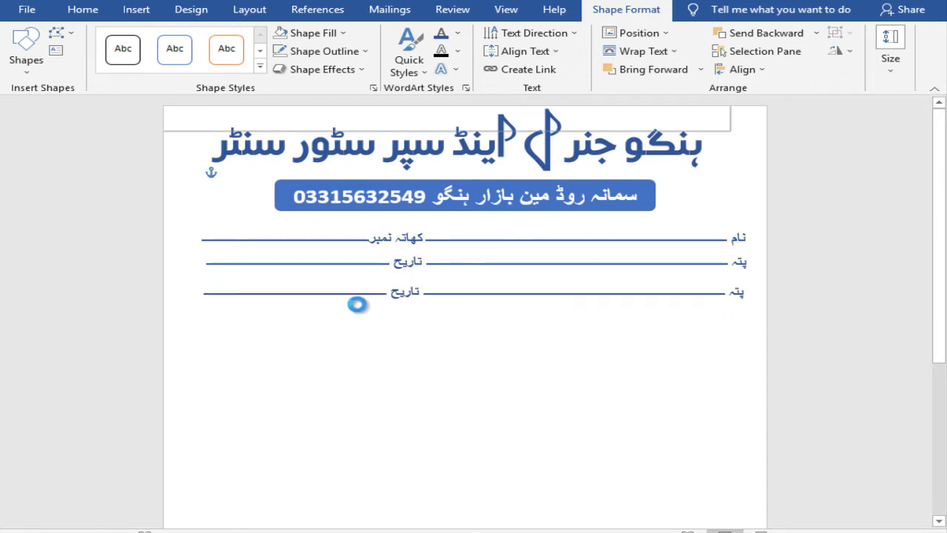
scroll(395, 250, down, 1)
scroll(490, 186, down, 2)
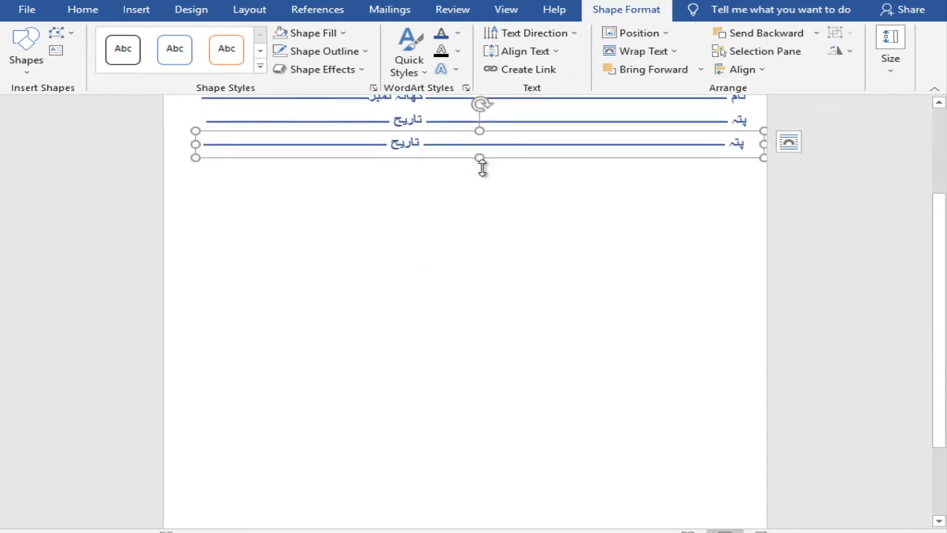
drag(481, 334, 483, 508)
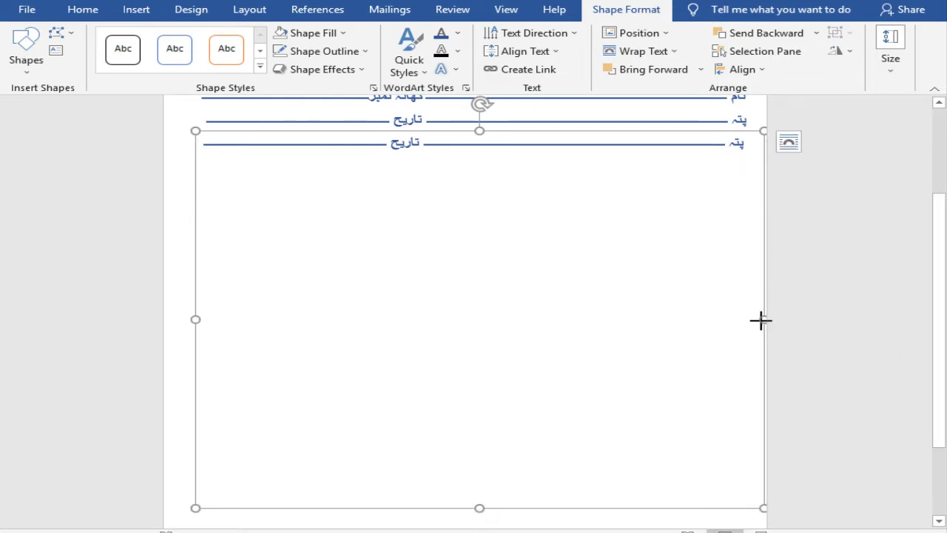
drag(760, 321, 747, 319)
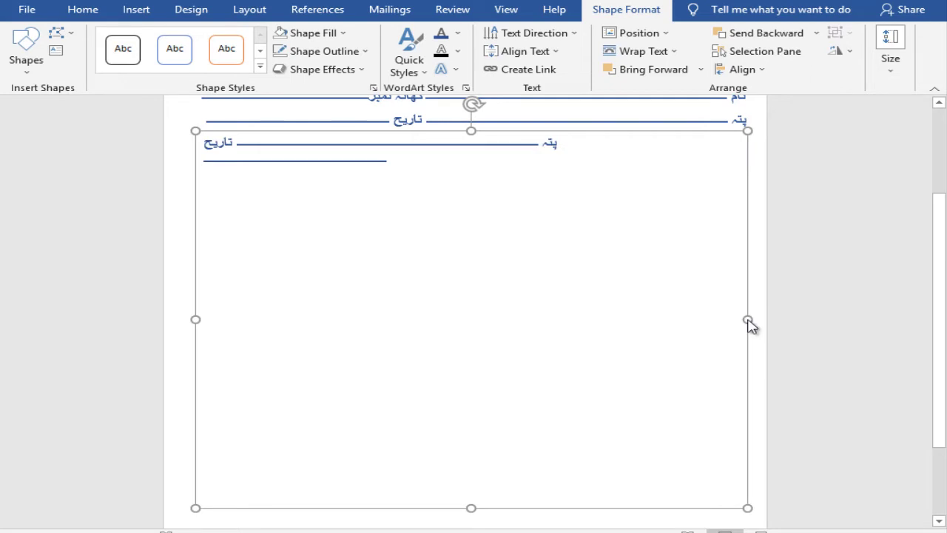
drag(358, 169, 254, 140)
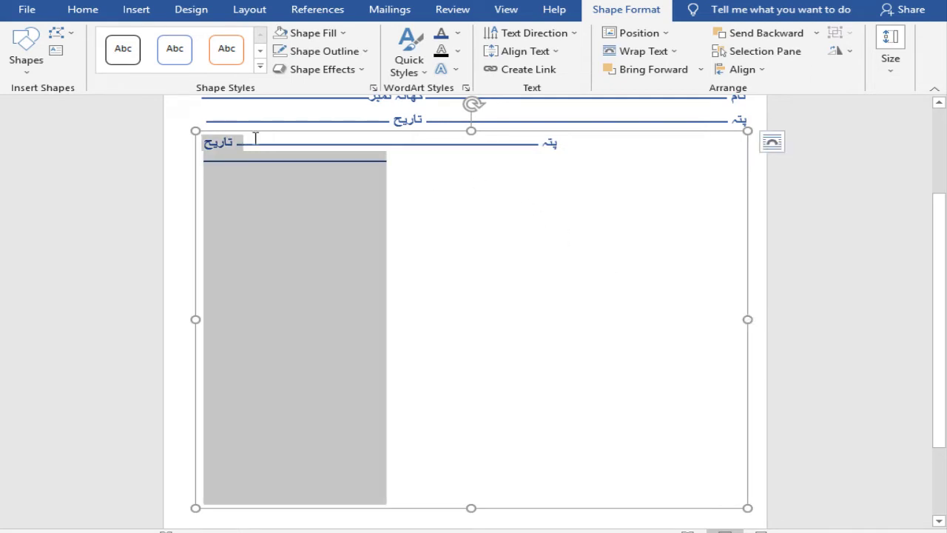
Delete the copied line from the tall box and bring up the Insert Table grid.
triple_click(425, 183)
key(Delete)
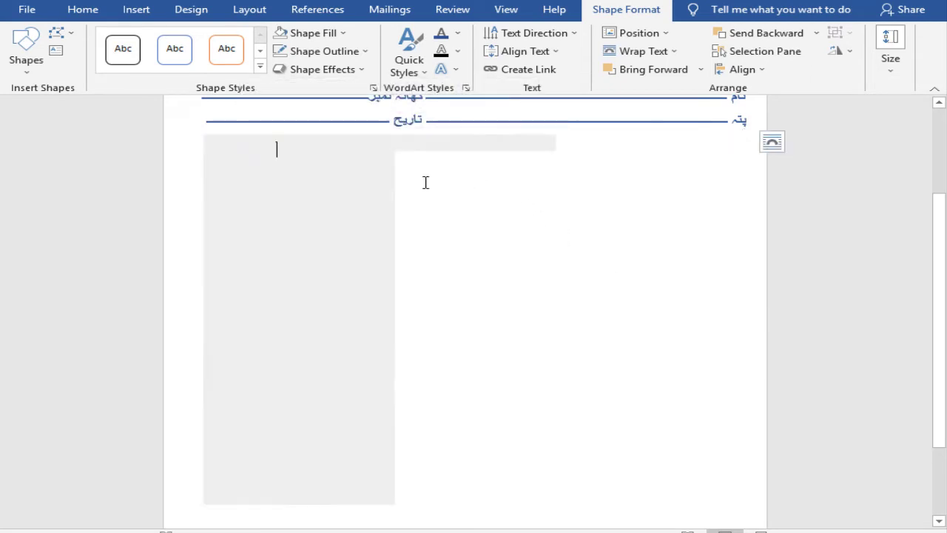
click(133, 10)
click(78, 63)
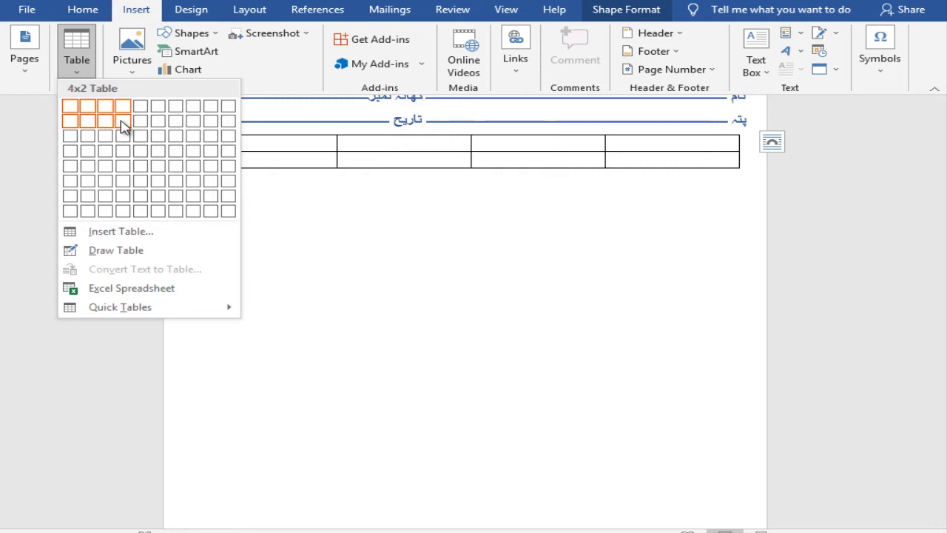
Insert a 4x2 table into the box and make its second row very tall.
click(120, 122)
drag(415, 168, 443, 504)
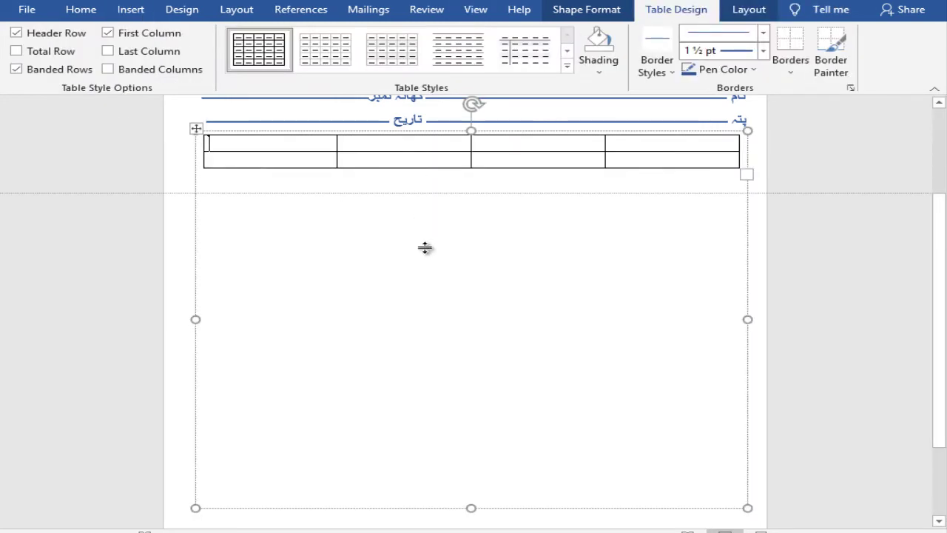
scroll(506, 220, up, 2)
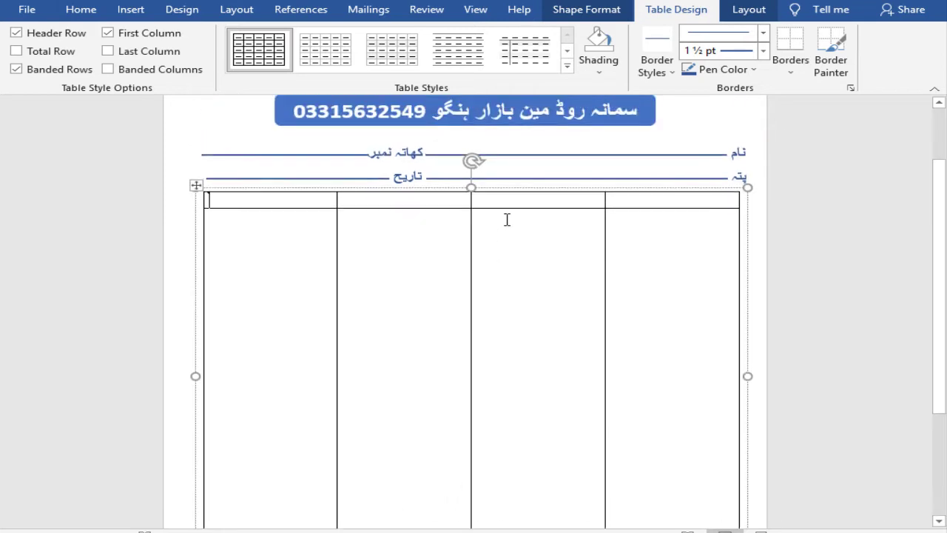
scroll(505, 308, down, 5)
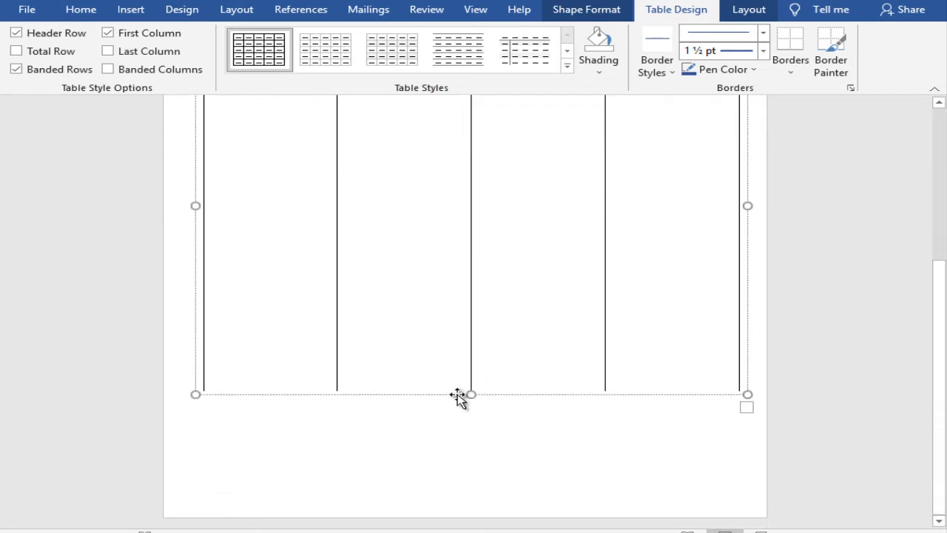
drag(471, 392, 480, 501)
scroll(530, 295, up, 5)
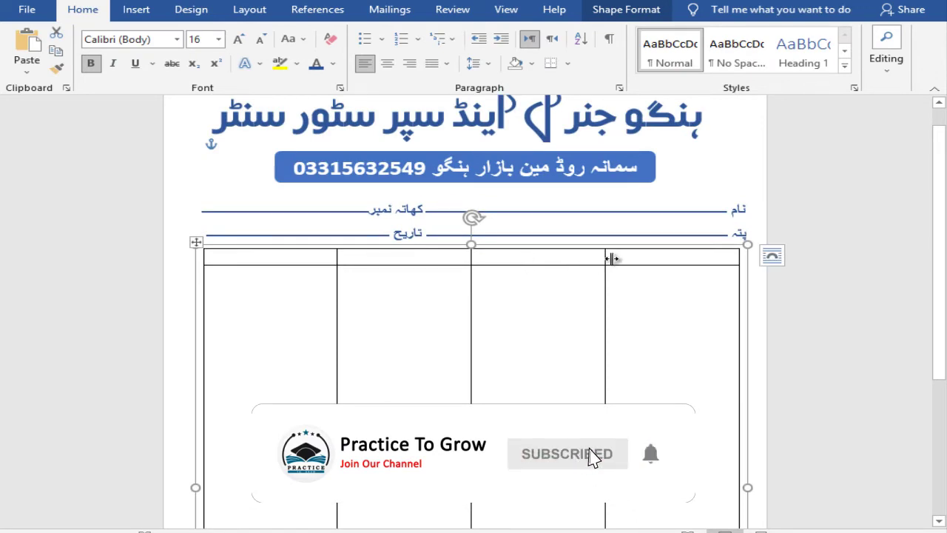
Adjust the column borders and add a fifth column about 3.62 inches wide.
drag(605, 258, 683, 258)
click(705, 259)
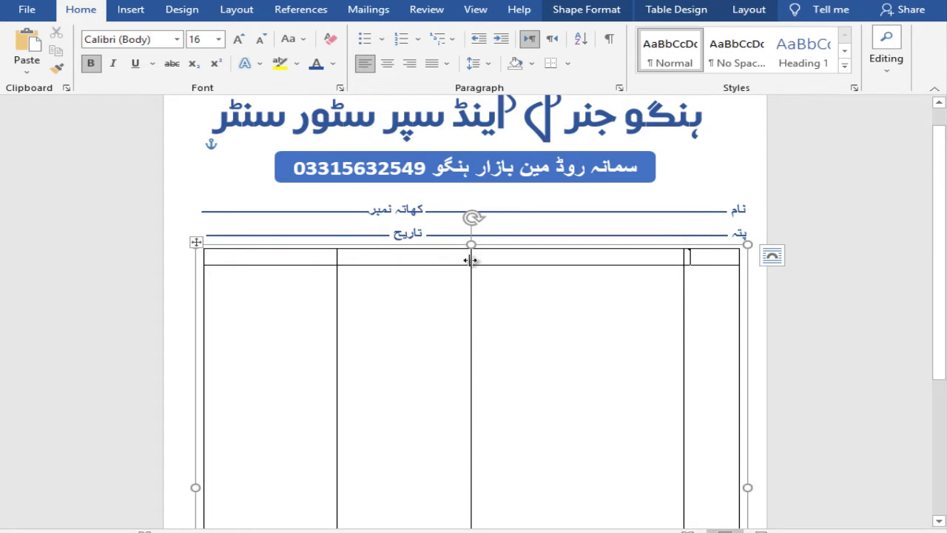
drag(470, 260, 564, 264)
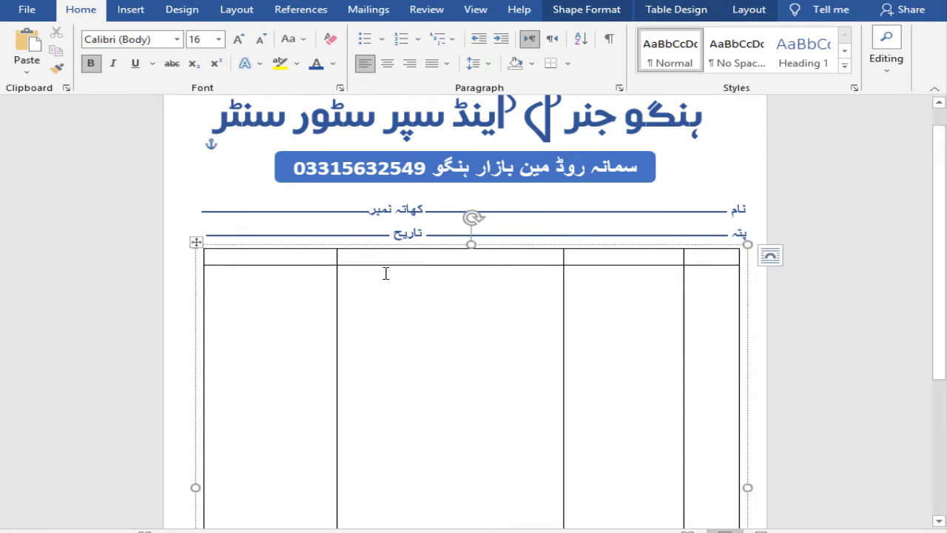
drag(333, 260, 311, 260)
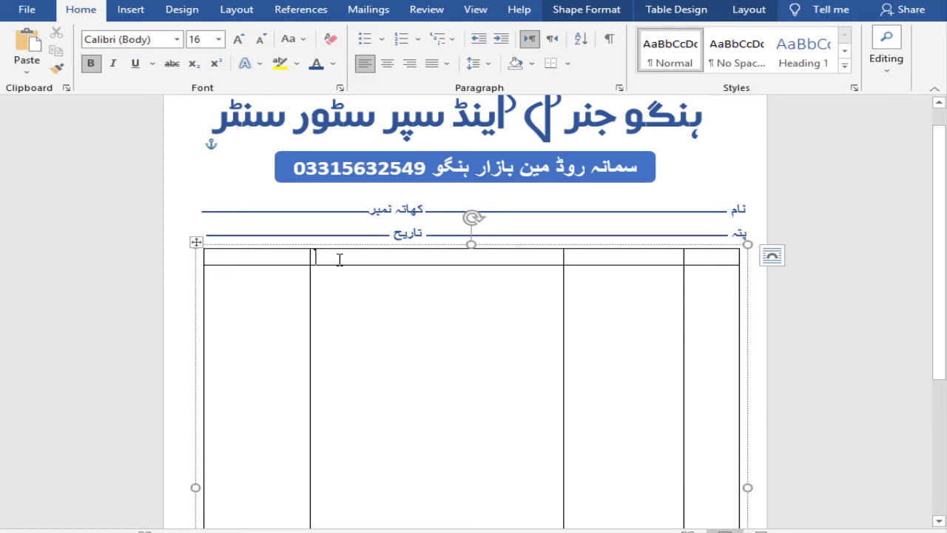
click(762, 10)
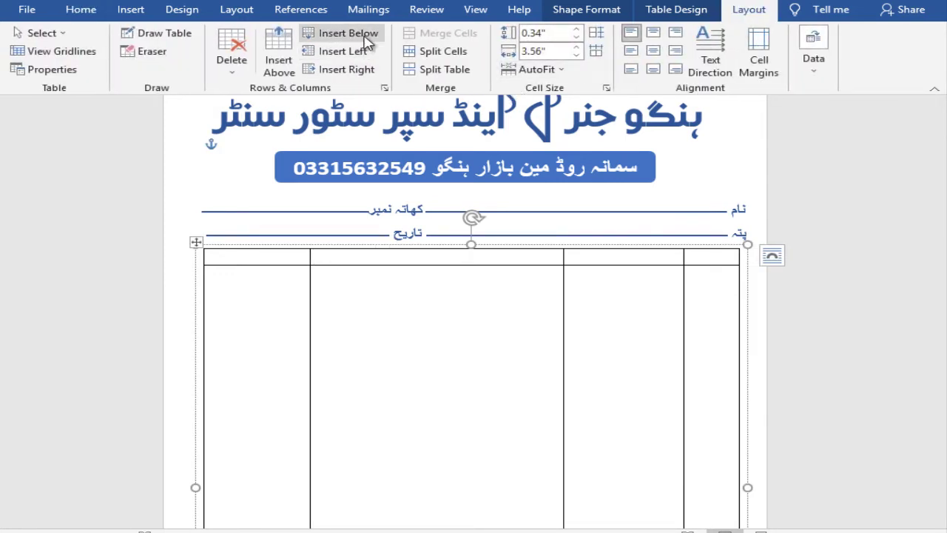
click(347, 69)
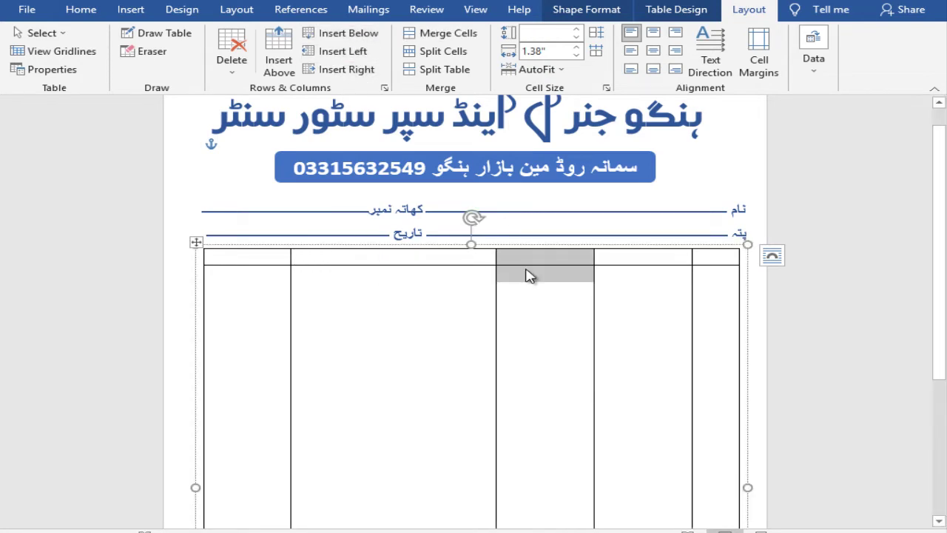
drag(488, 260, 336, 261)
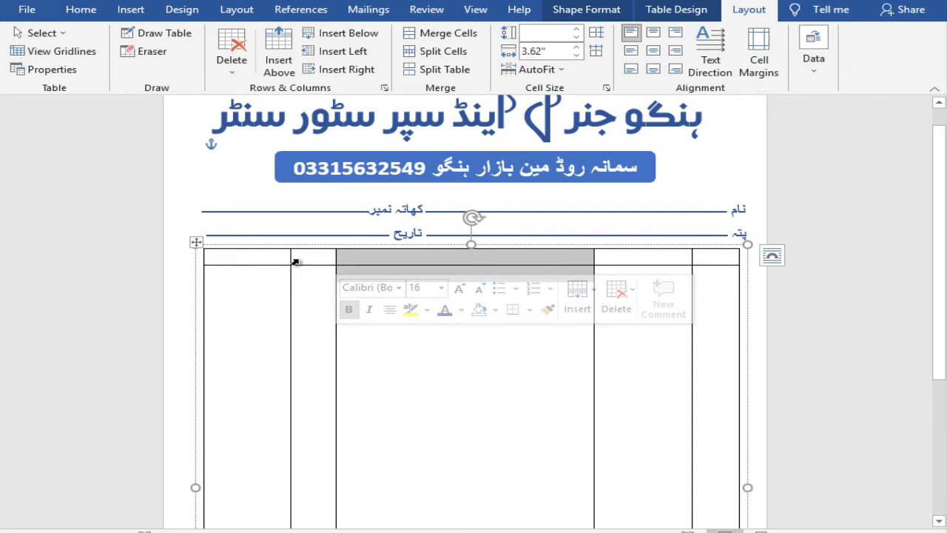
click(724, 258)
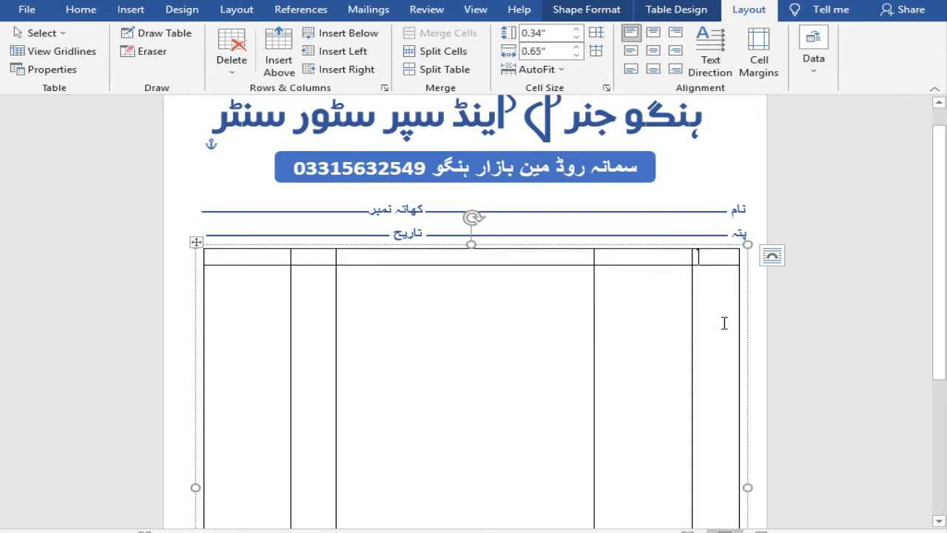
Label the header cells تعداد, اشیاء, تفصیل, نرخ and روپے, and centre the header row.
text(تو)
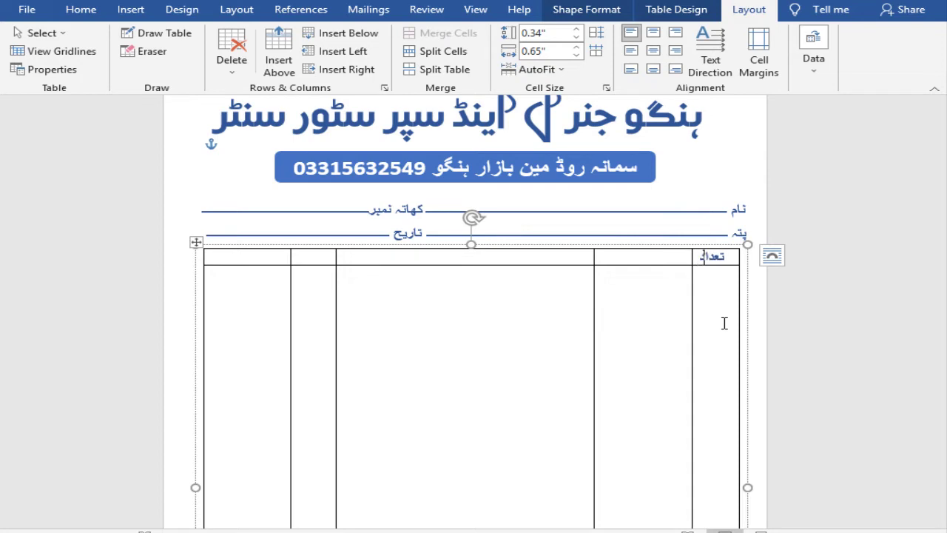
key(Left)
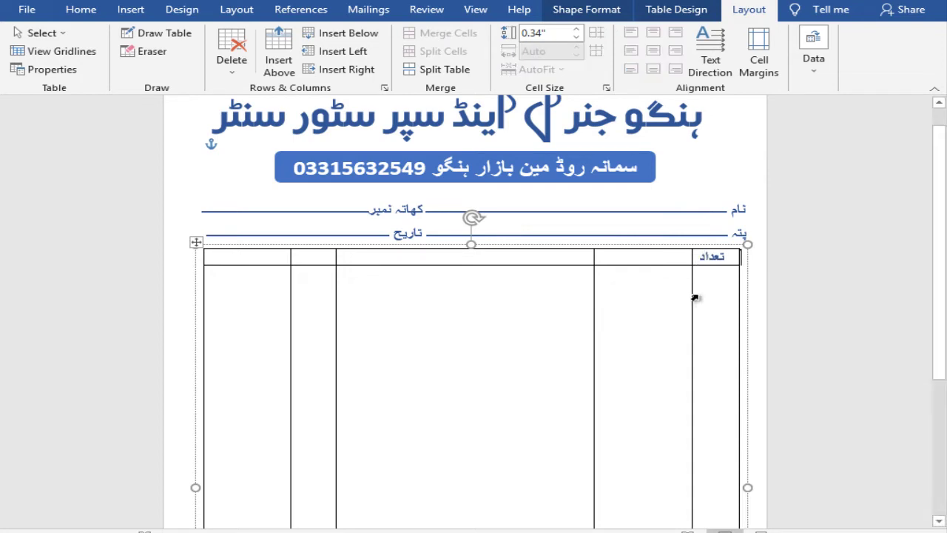
click(682, 259)
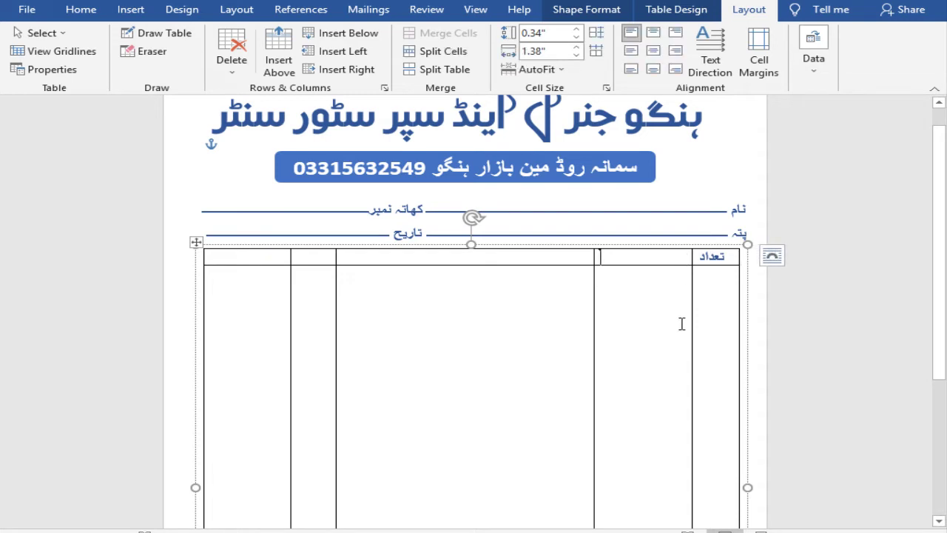
text(اشیا)
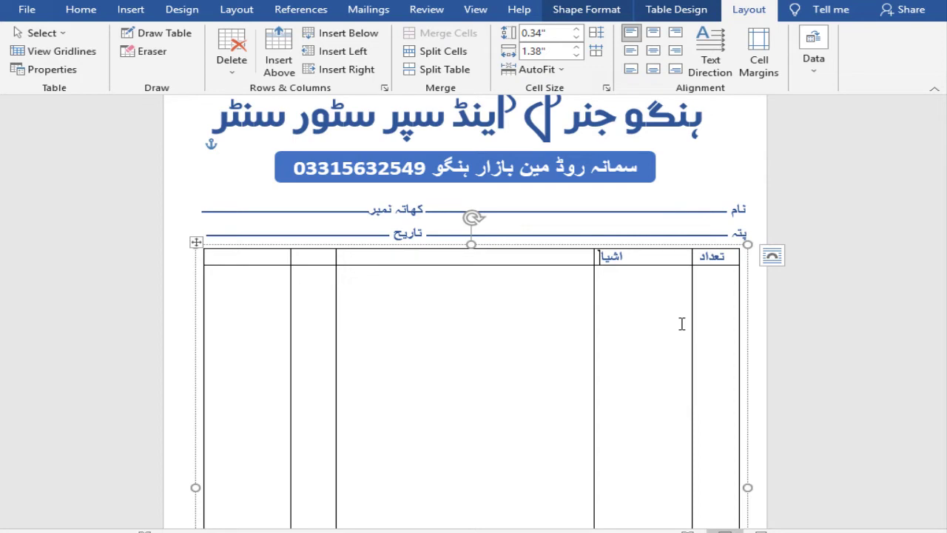
text(ء)
click(557, 256)
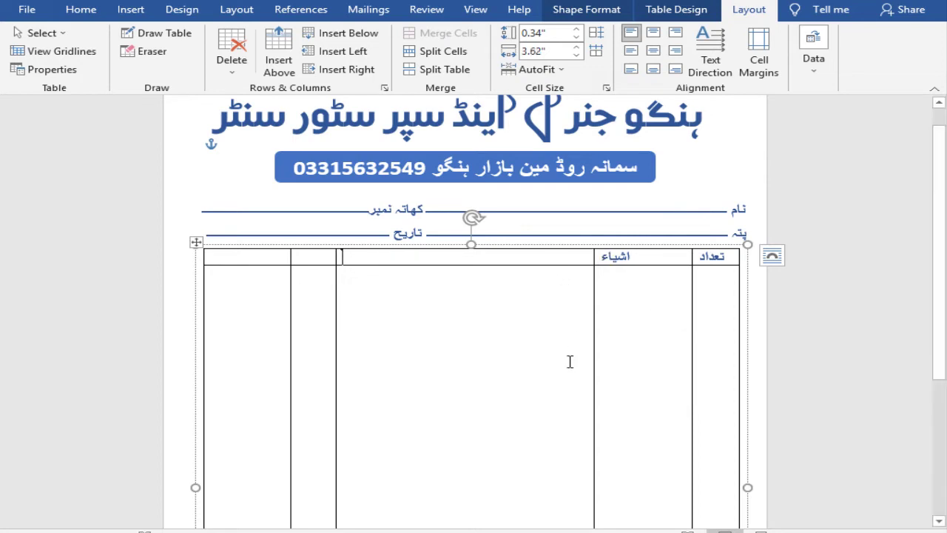
text(تفصیل)
key(Tab)
text(نرخ)
key(Tab)
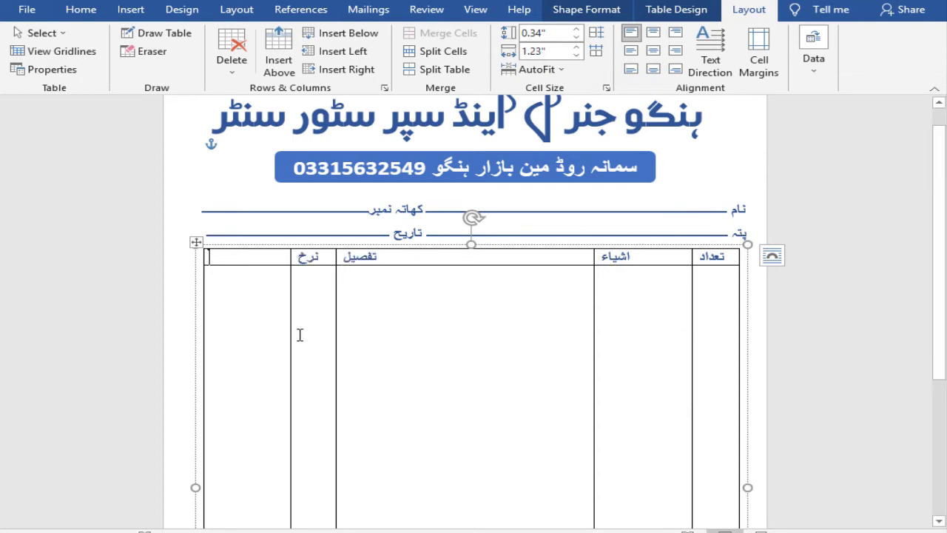
text(روپ)
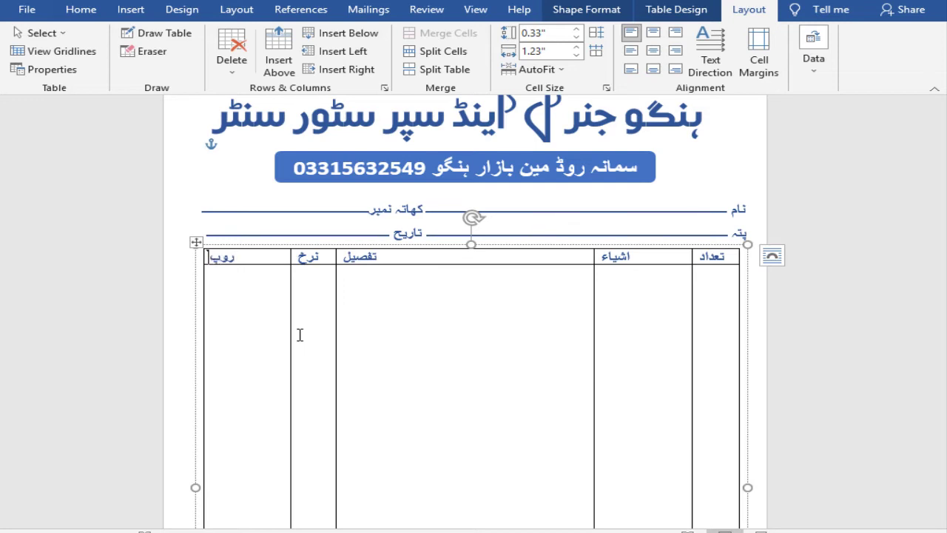
text(ے)
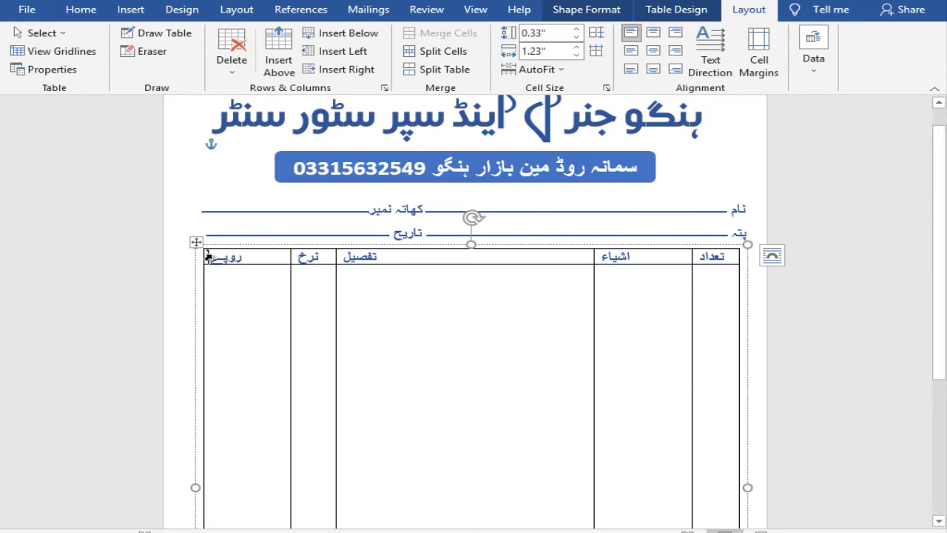
drag(212, 257, 721, 257)
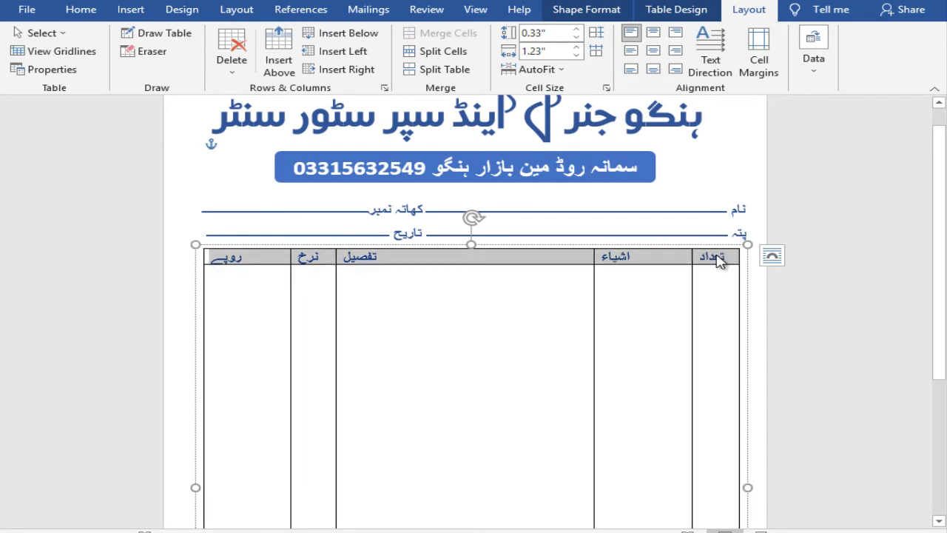
key(ctrl+e)
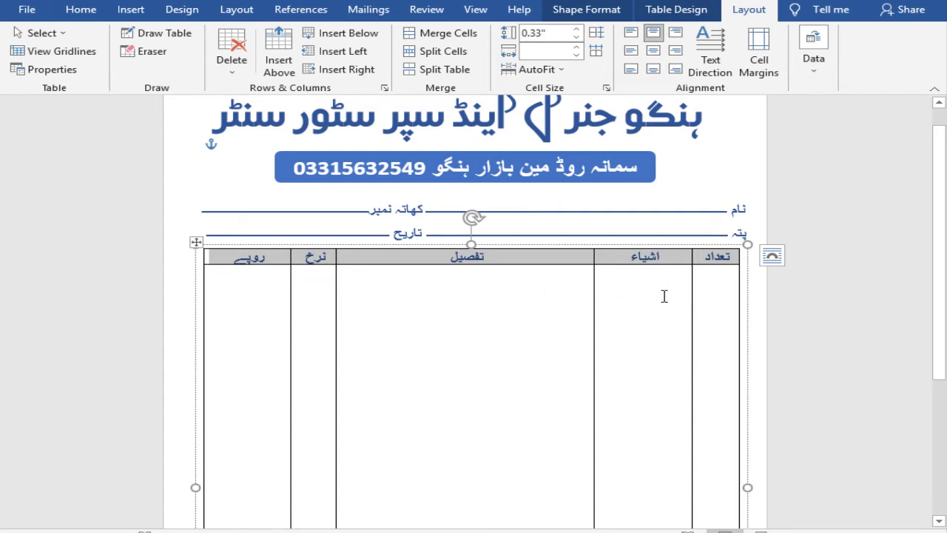
scroll(663, 296, down, 5)
Add three rows below the tall body row, each at 0.01" minimum height.
click(441, 390)
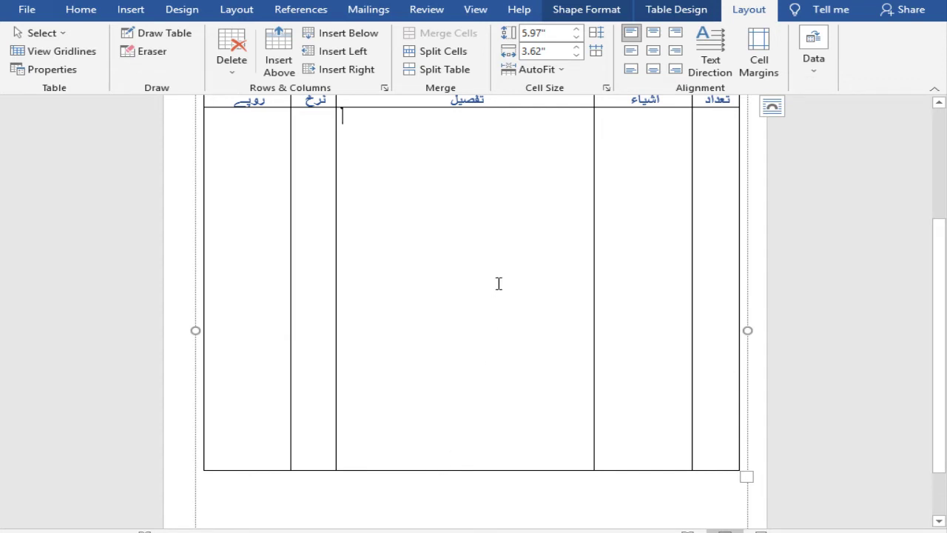
click(353, 33)
scroll(413, 401, down, 1)
scroll(412, 402, down, 1)
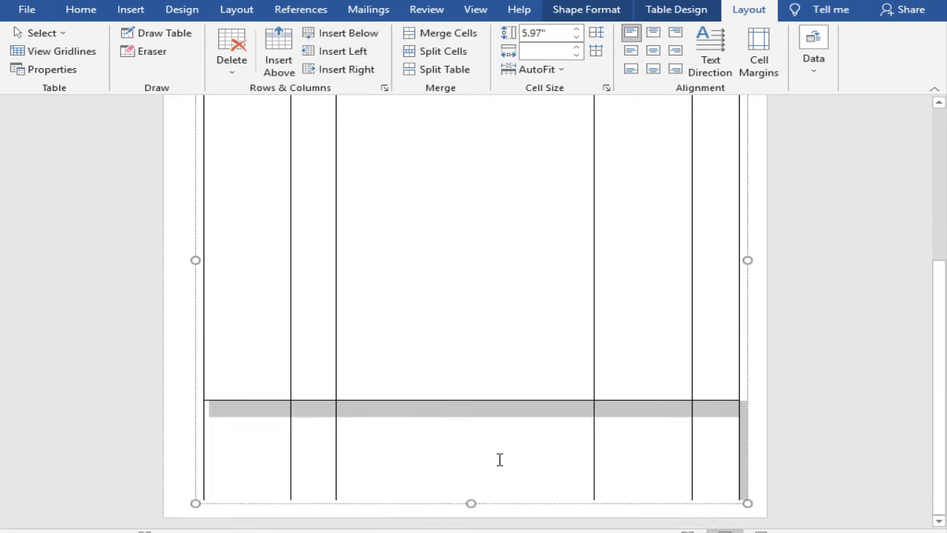
click(501, 462)
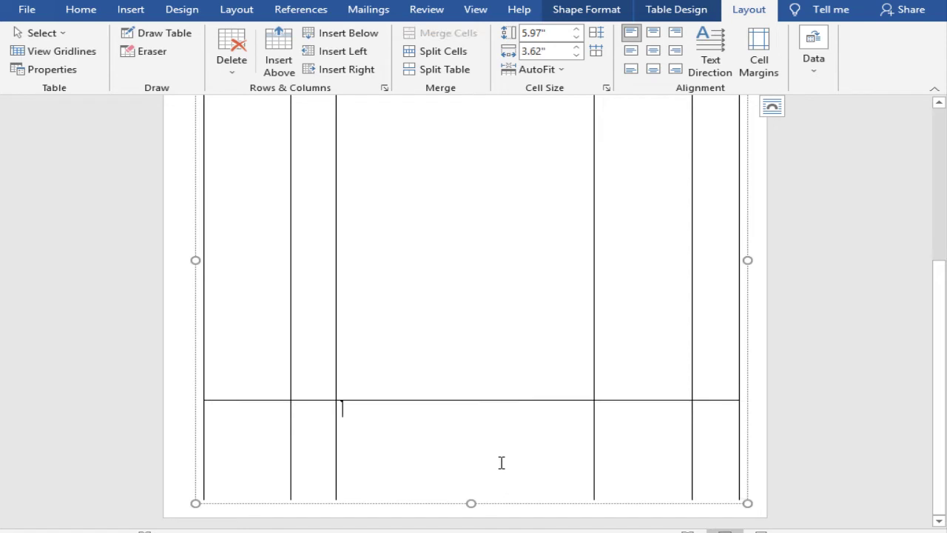
click(553, 31)
text(0.01)
key(Return)
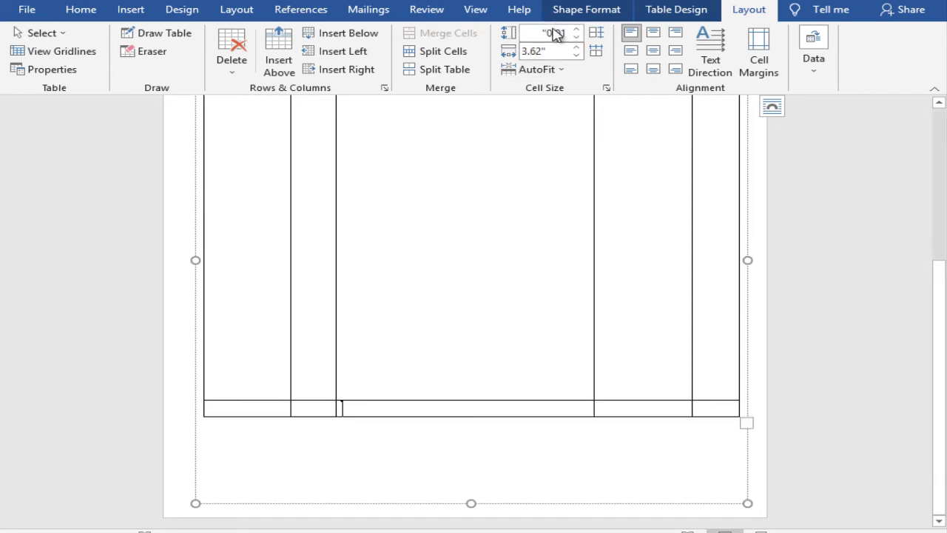
click(353, 35)
click(354, 35)
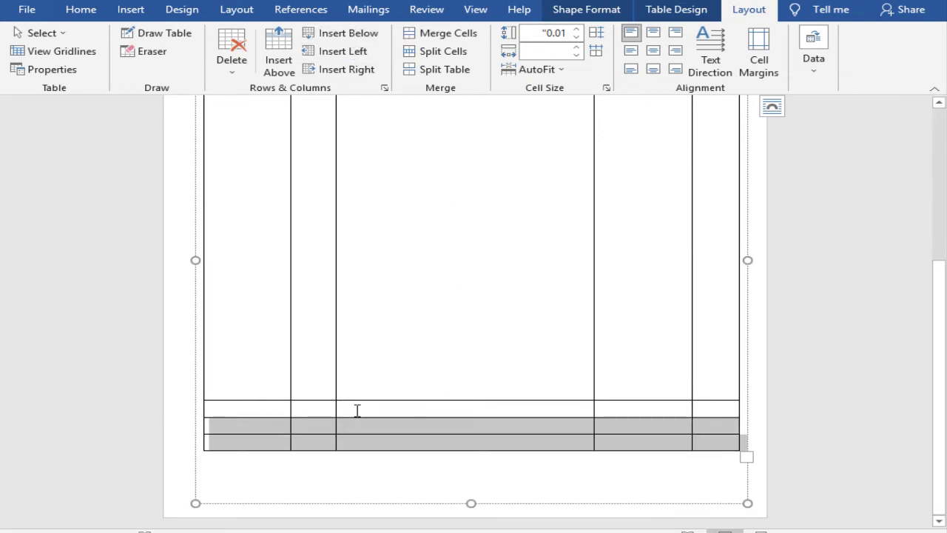
click(333, 411)
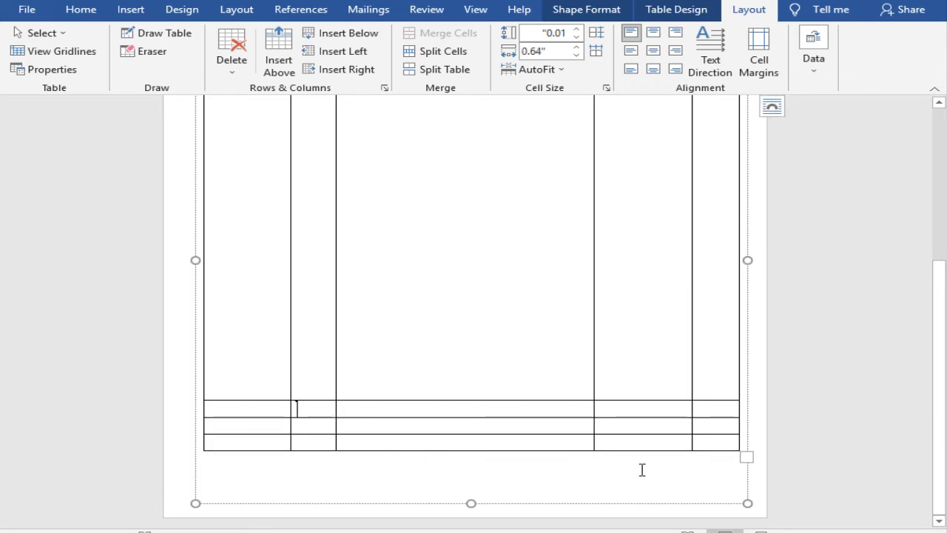
Erase the summary rows' borders in the middle and right columns.
click(152, 57)
mouse_move(598, 473)
mouse_down()
mouse_move(522, 412)
mouse_move(545, 448)
mouse_up()
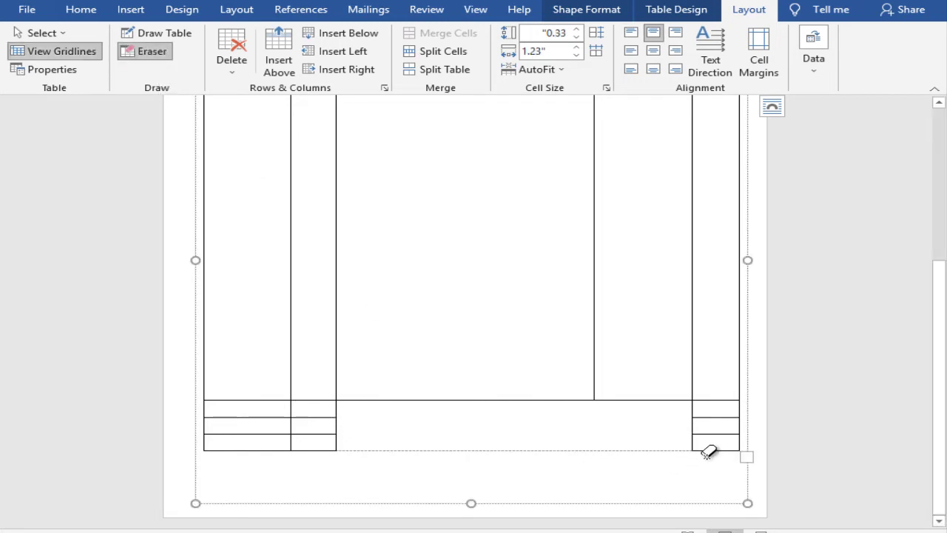
drag(699, 471, 724, 427)
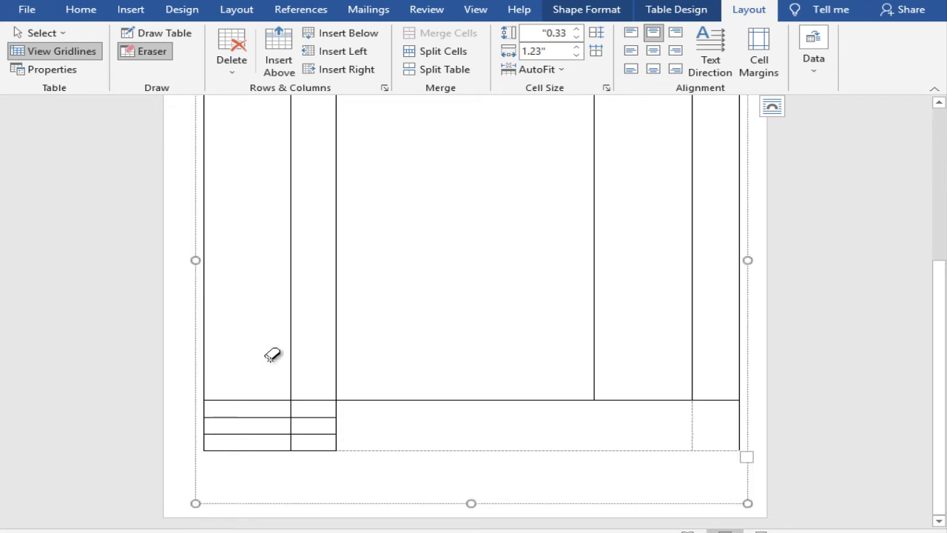
click(154, 53)
Type the summary labels ٹوٹل and وصول, and begin بقایا in the third row.
click(332, 407)
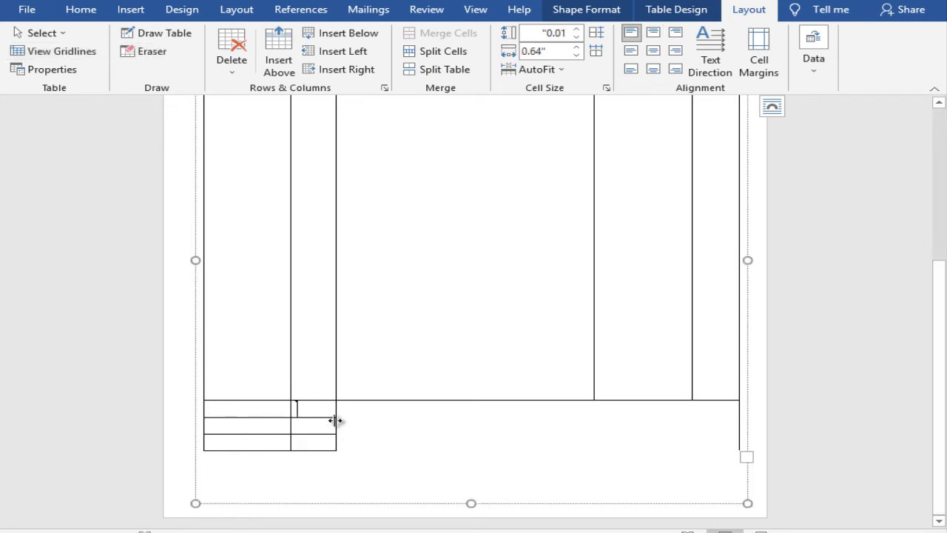
text(تو)
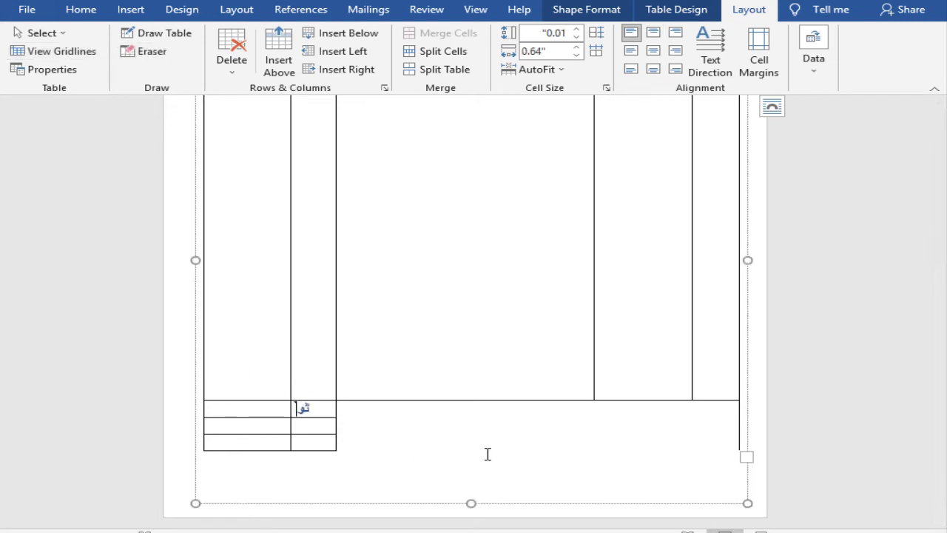
text(ت)
text(ل)
text(ل)
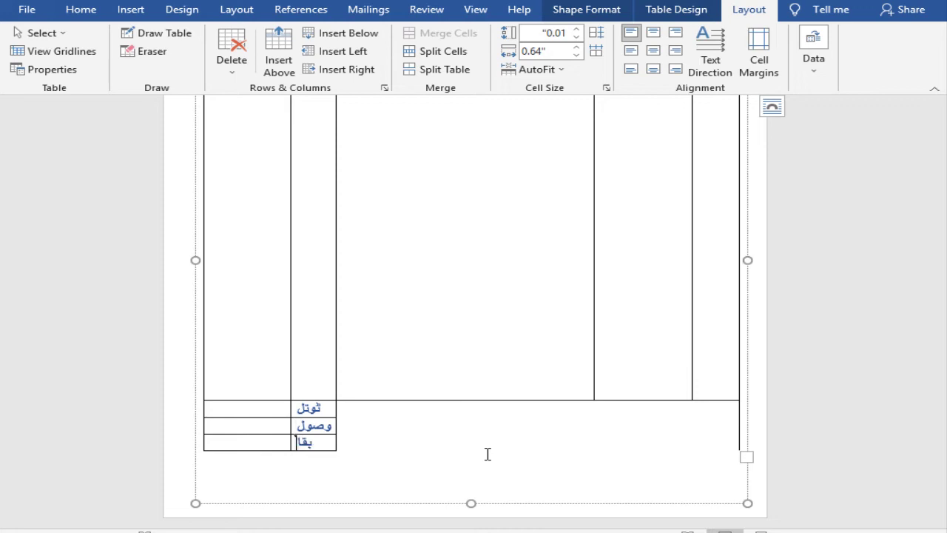
text(یا)
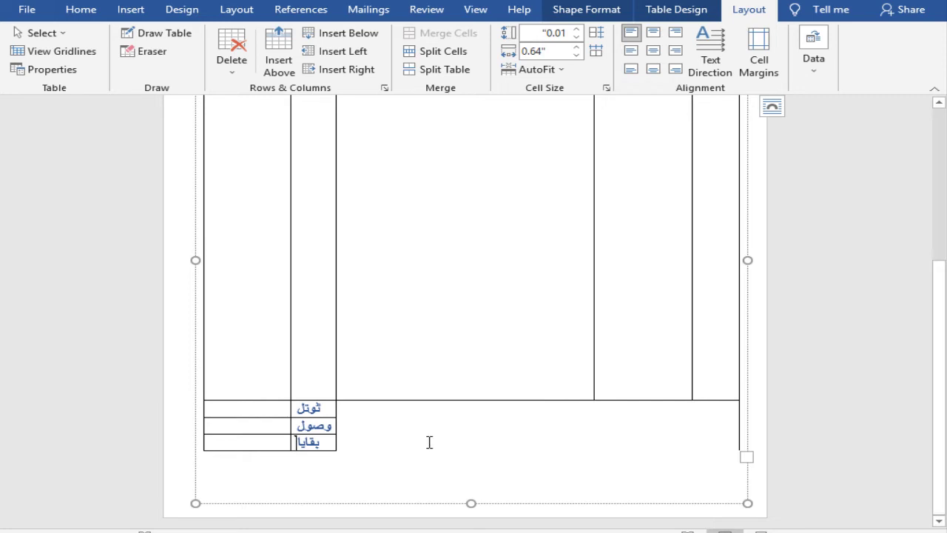
Select the تاریخ line text box and show the Shape Format options.
scroll(429, 442, up, 3)
scroll(429, 441, down, 3)
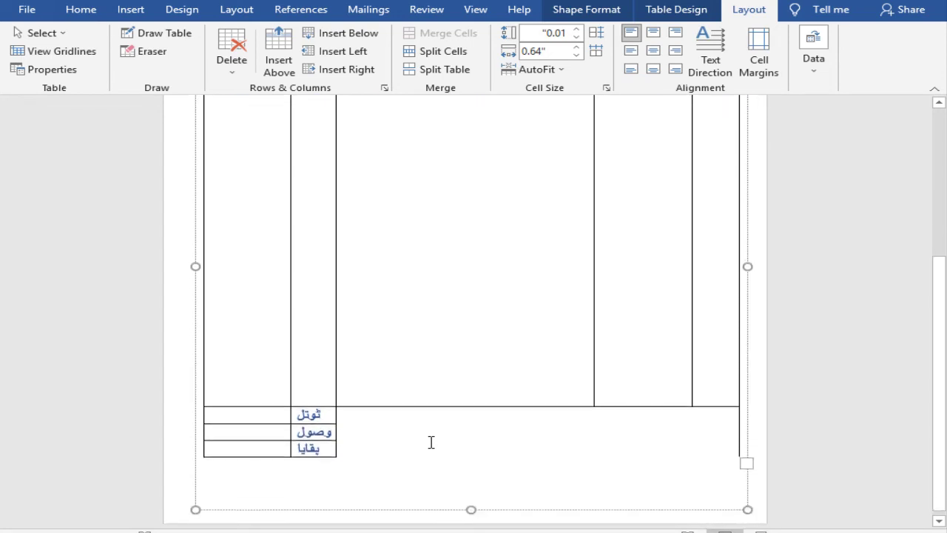
scroll(442, 423, up, 3)
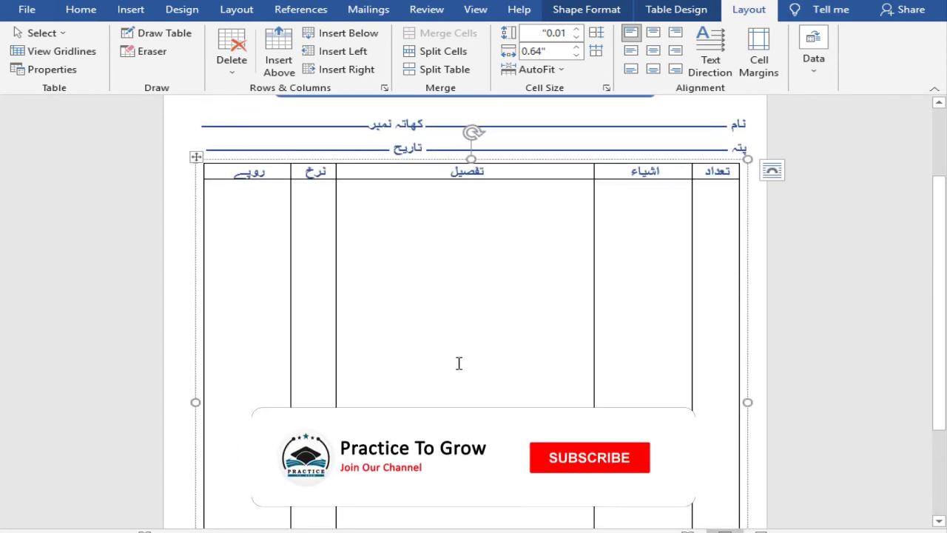
click(369, 148)
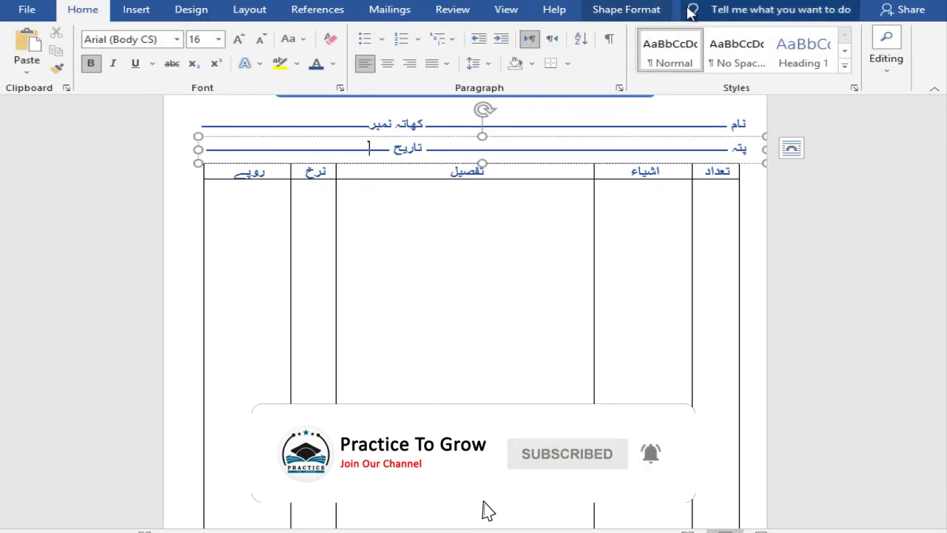
click(650, 10)
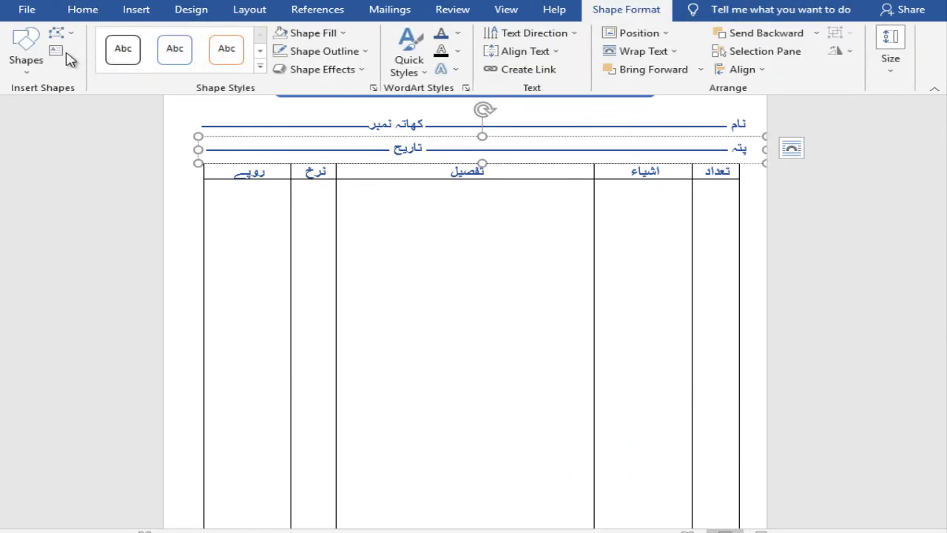
Draw a text box below the table's right side with the دستخط: signature line, bold and dark blue.
click(56, 50)
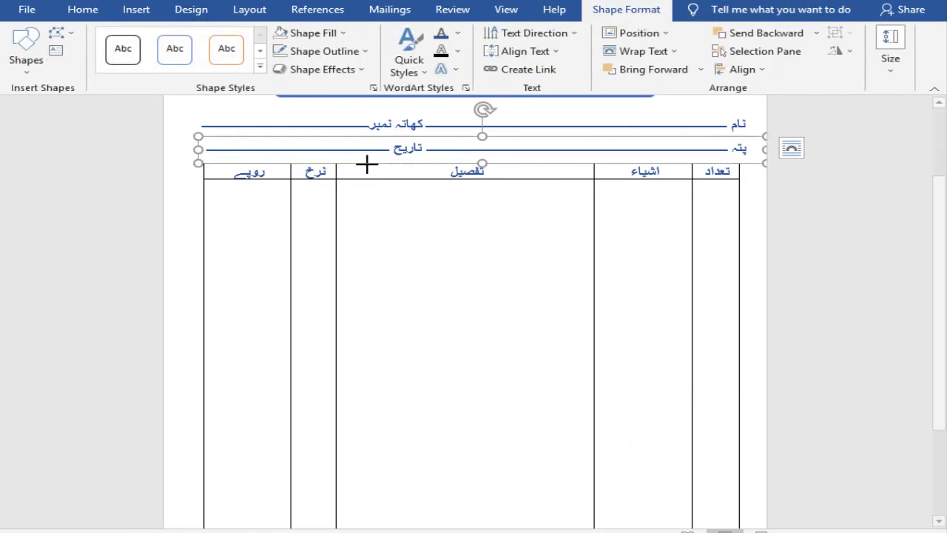
scroll(498, 277, down, 5)
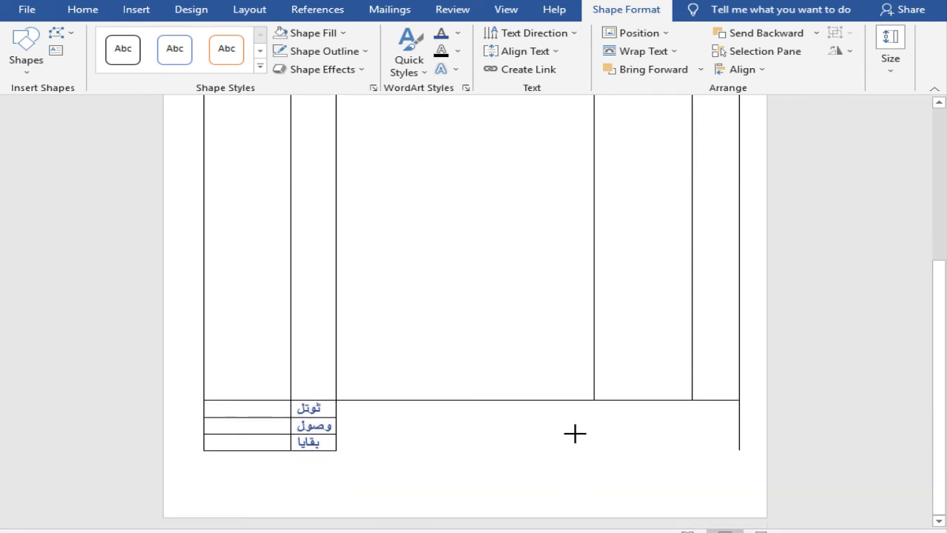
drag(538, 415, 737, 446)
key(ctrl+v)
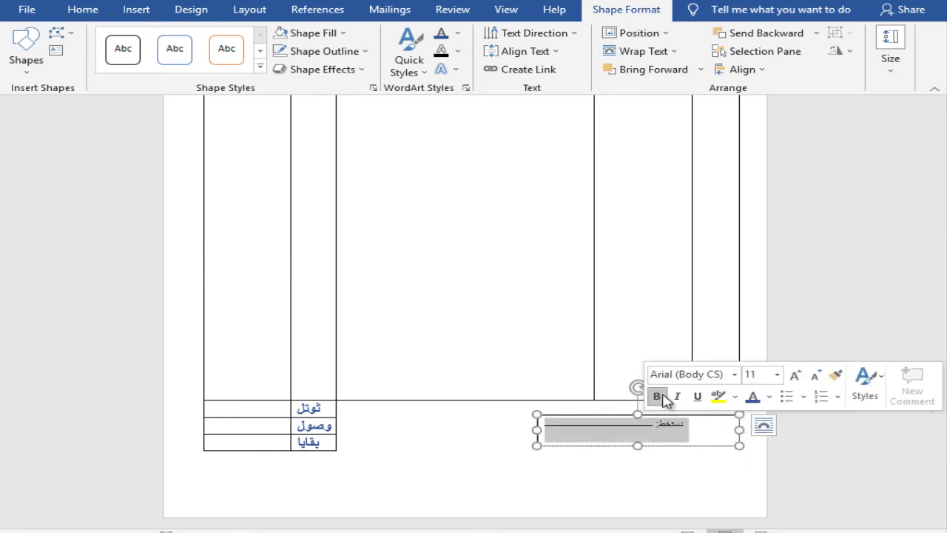
click(656, 396)
click(752, 396)
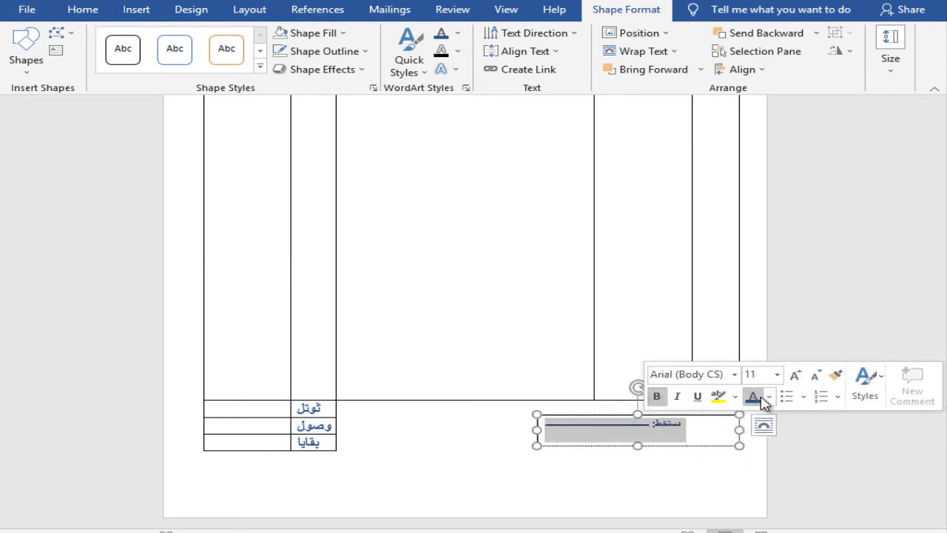
Set the signature text to size 14, then widen and place its box under the table's lower right.
click(795, 375)
click(795, 375)
click(795, 375)
click(814, 375)
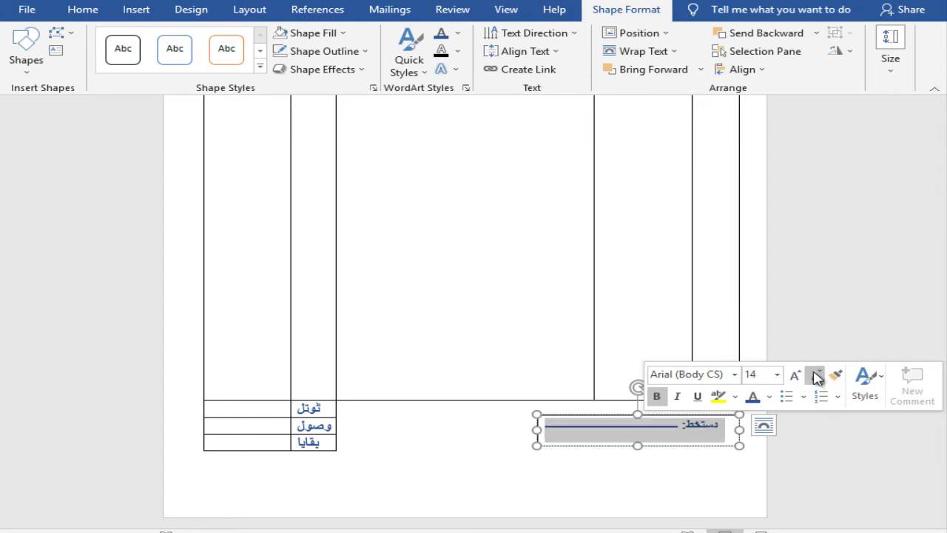
drag(528, 429, 472, 429)
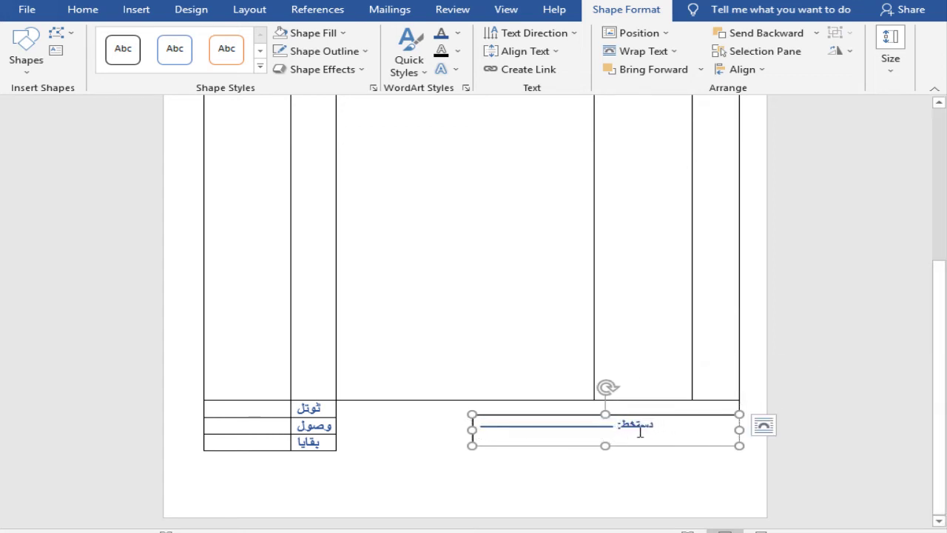
drag(712, 417, 714, 425)
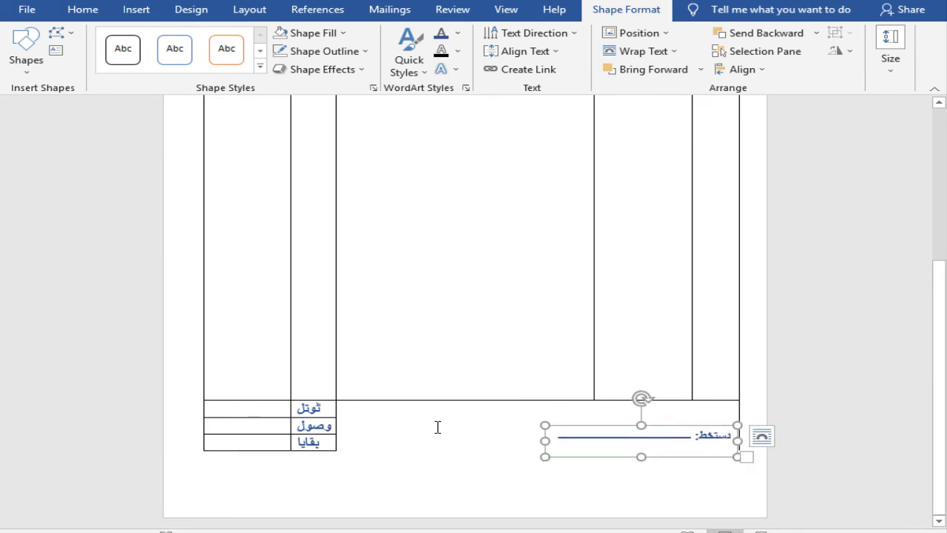
click(467, 506)
drag(469, 504, 469, 509)
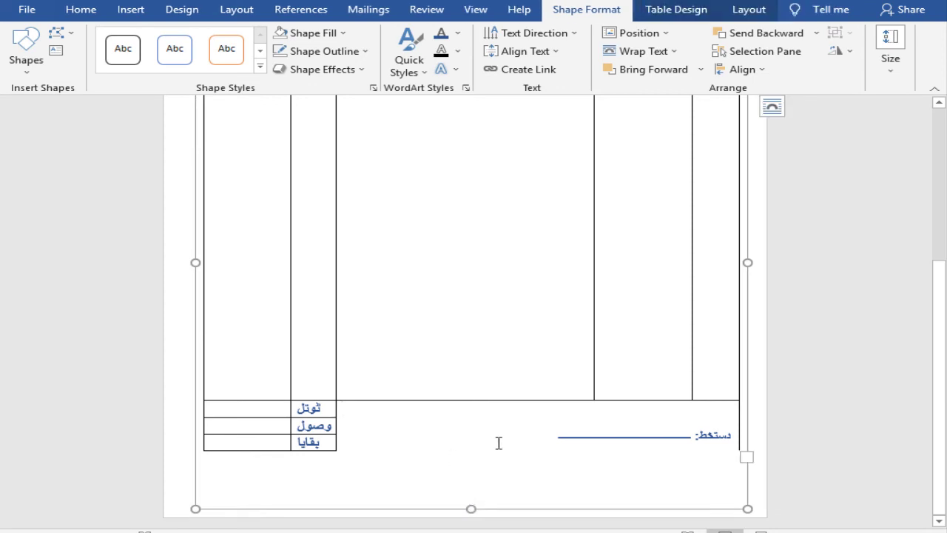
click(627, 437)
Apply All Borders from Table Design to every cell of the item table, including the summary rows.
scroll(449, 357, down, 5)
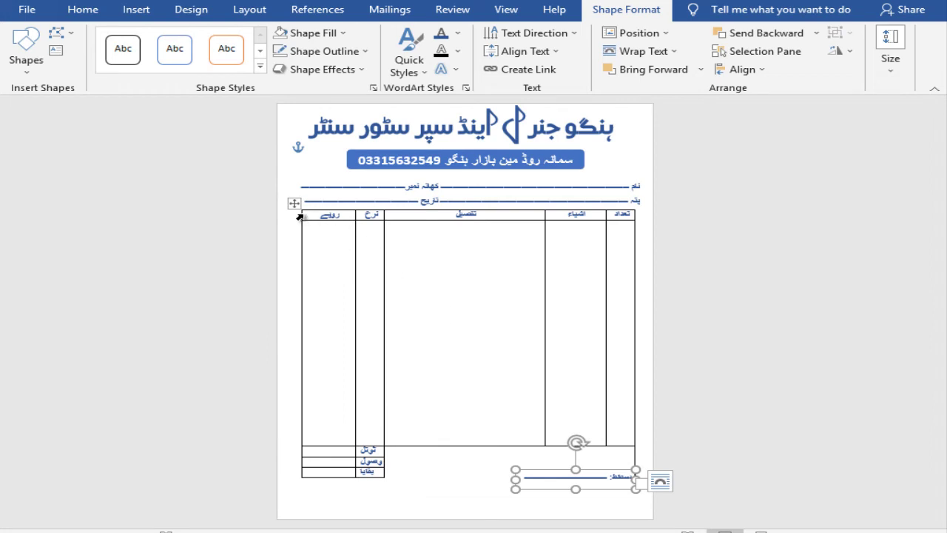
click(293, 203)
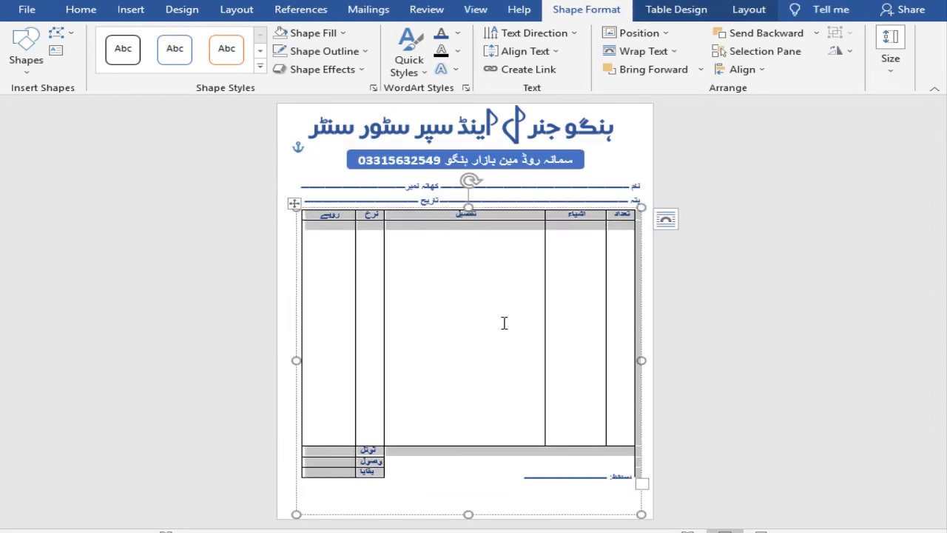
click(748, 9)
click(679, 10)
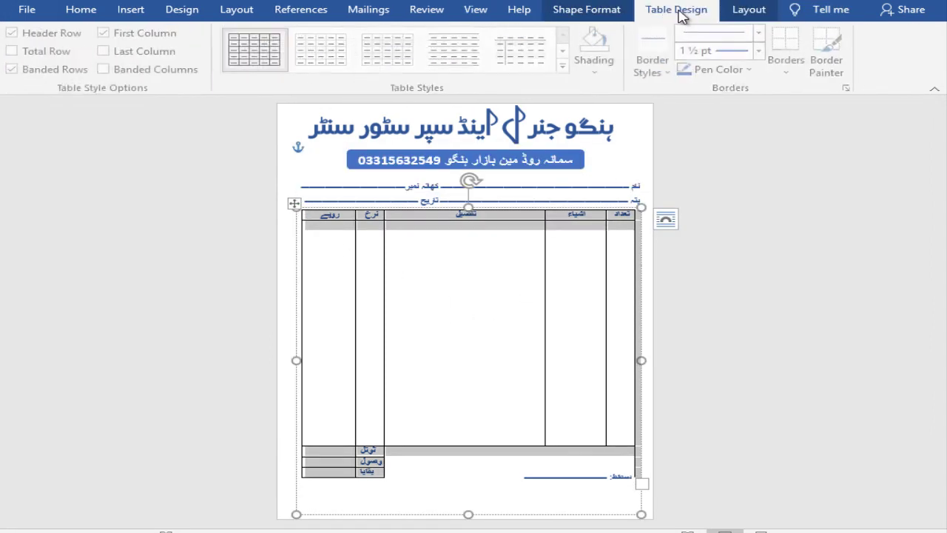
click(788, 59)
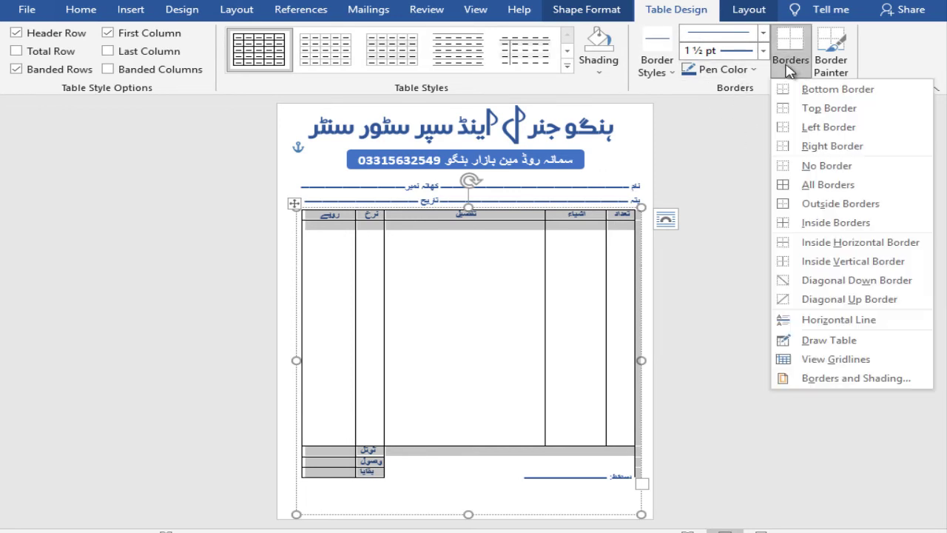
click(834, 187)
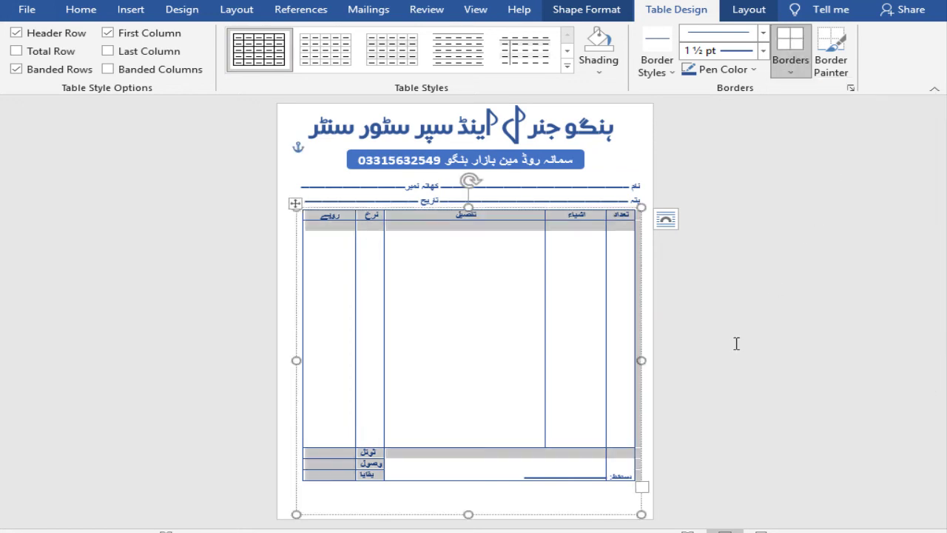
click(527, 476)
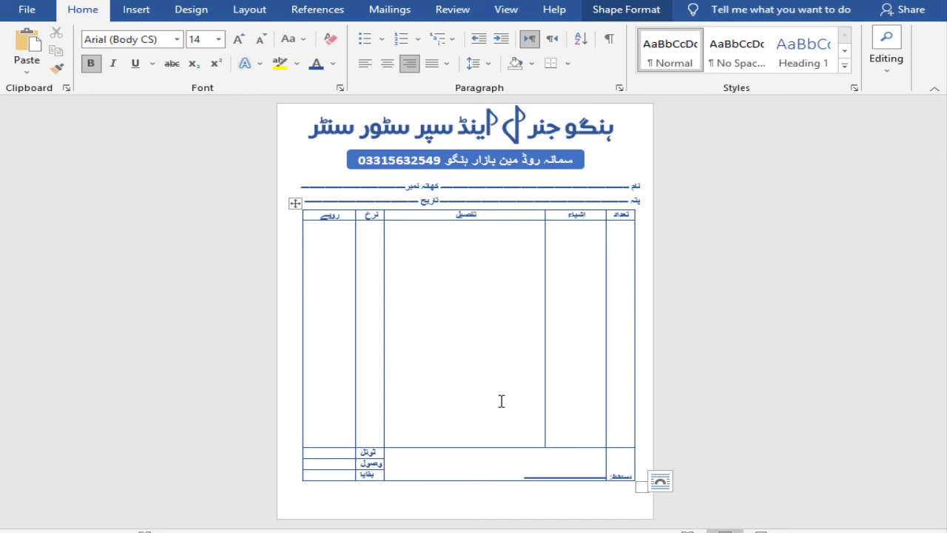
Draw a full-width blue rectangle below the item table and nudge it up three steps toward the table.
scroll(501, 401, up, 4)
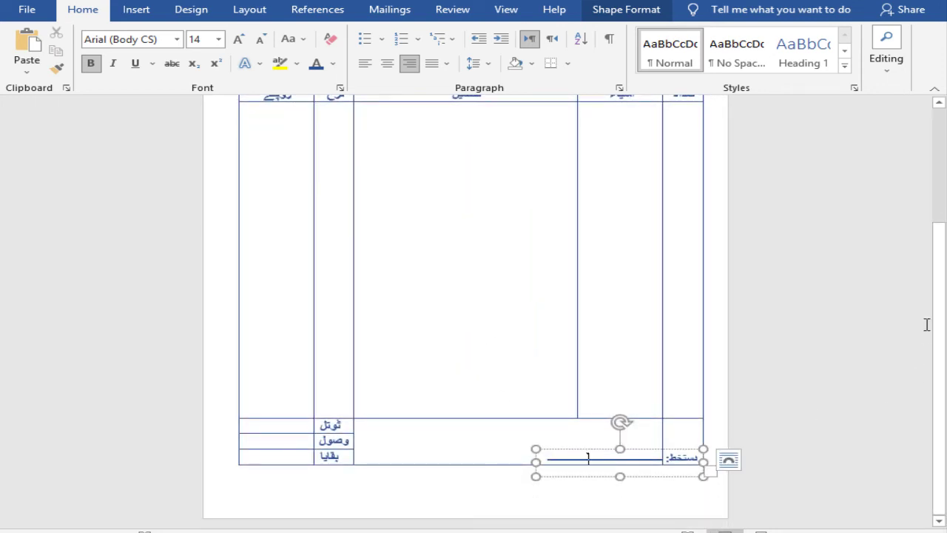
scroll(535, 499, up, 1)
scroll(495, 235, up, 1)
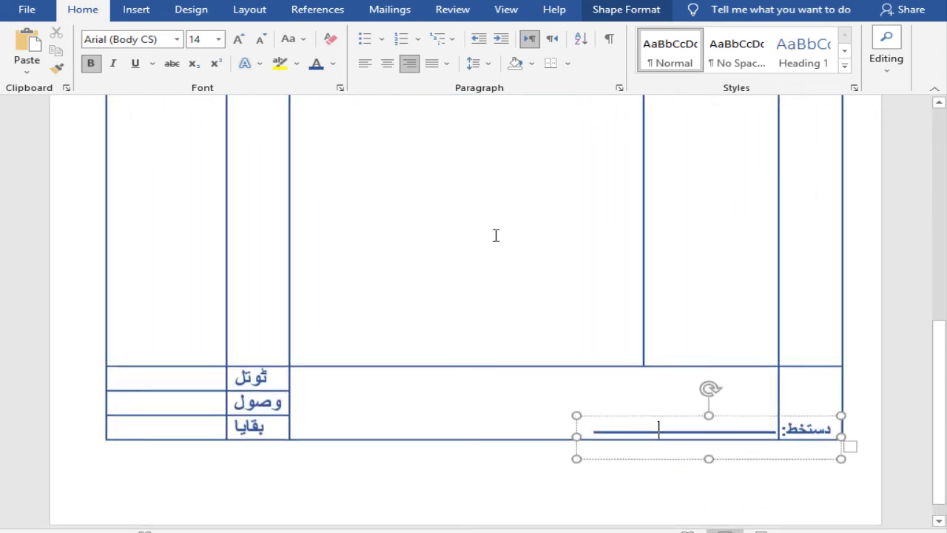
scroll(495, 235, down, 1)
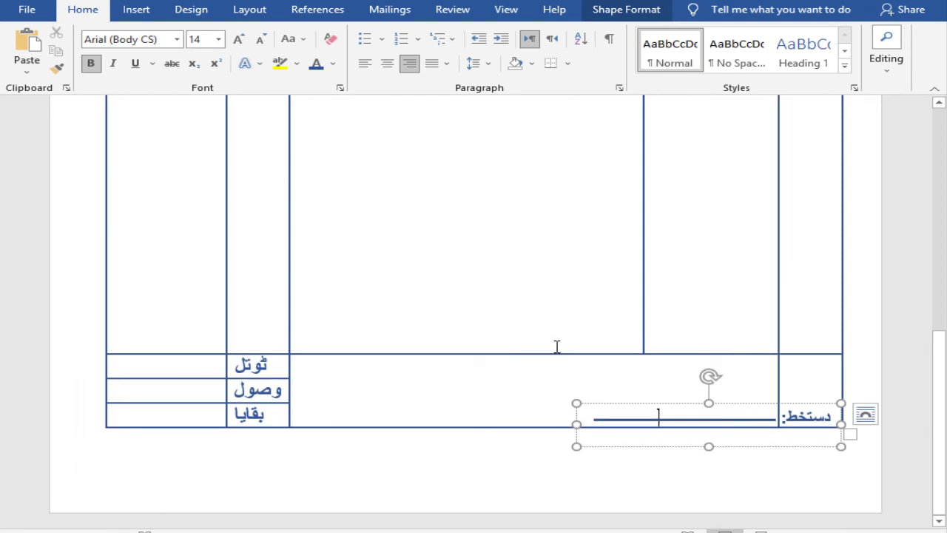
click(148, 17)
click(189, 32)
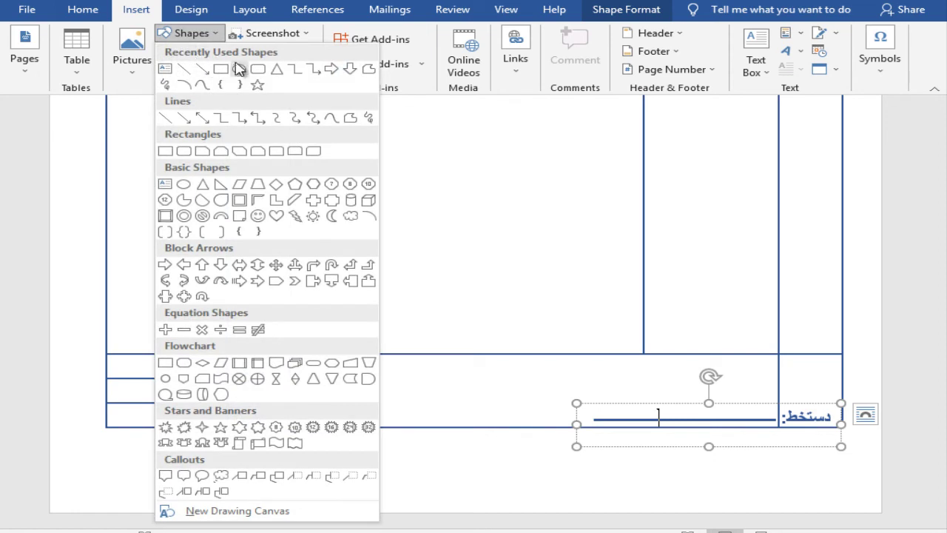
click(220, 68)
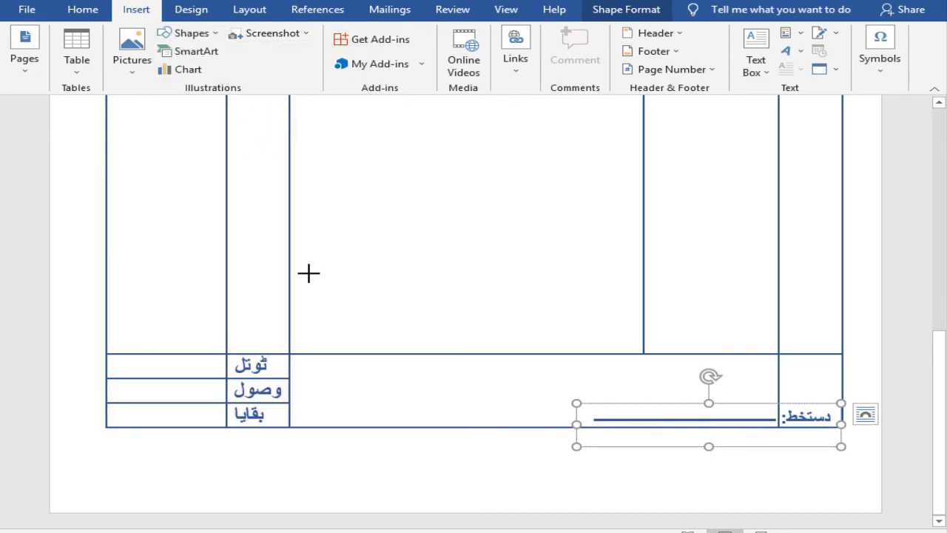
drag(106, 459, 857, 492)
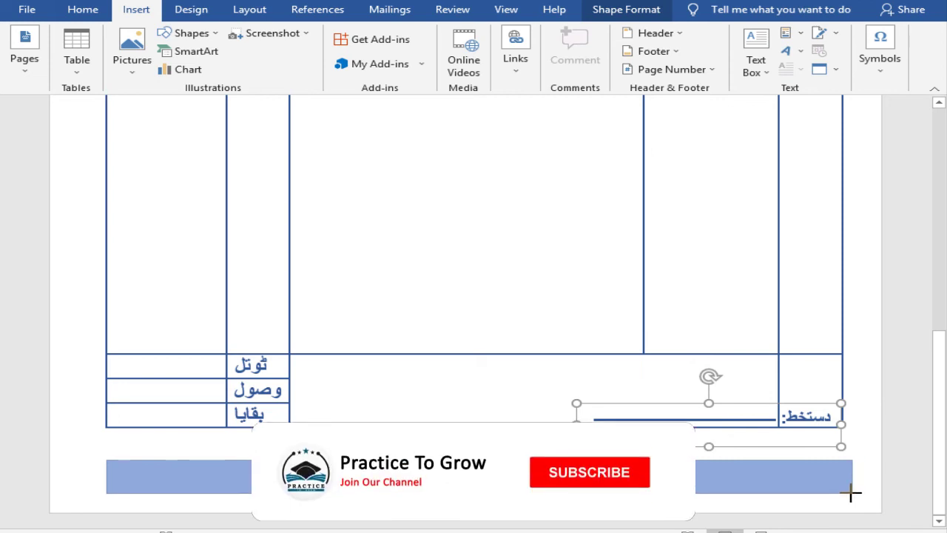
drag(857, 493, 852, 493)
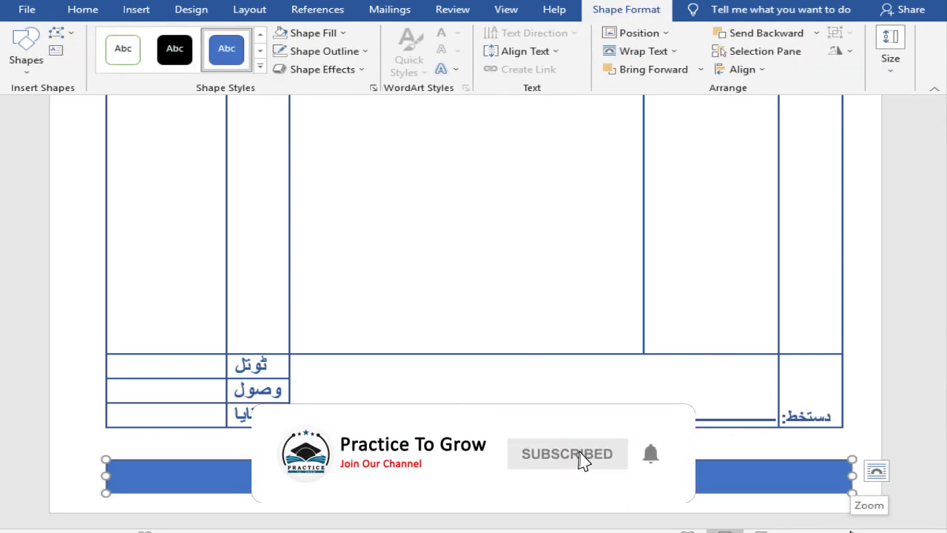
key(Up)
key(Up)
key(Up)
key(Up)
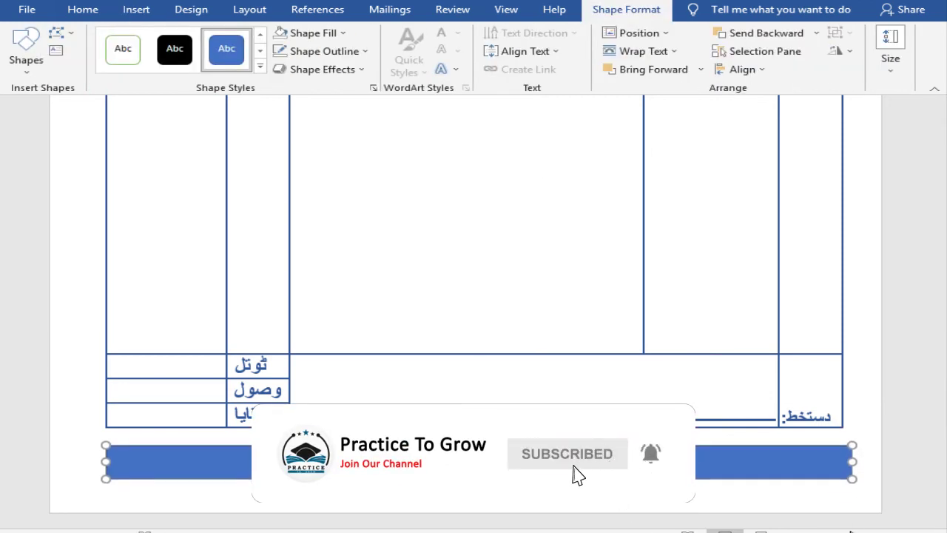
key(Up)
key(Up)
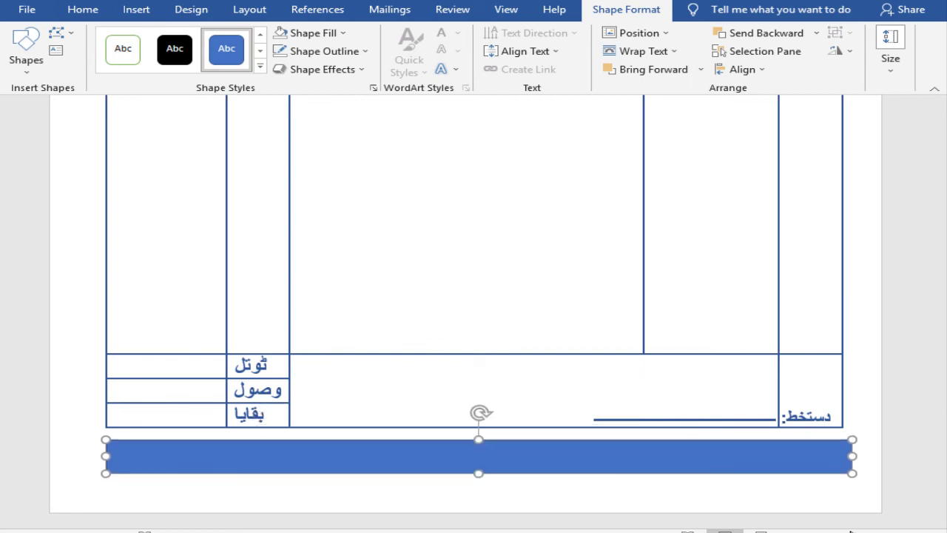
key(Up)
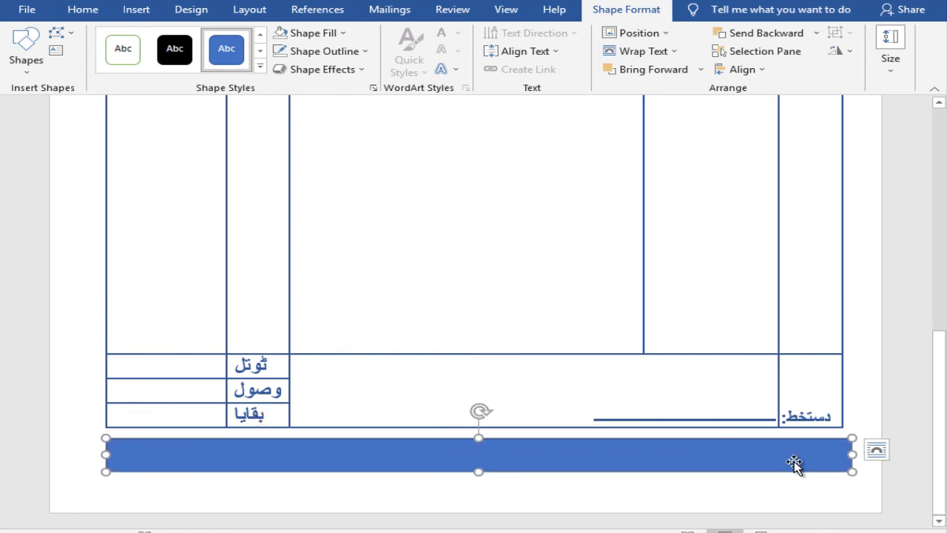
Add the Urdu note 'توٹ: خریدی ہوئی چیز قابل واپسی نہیں ہیں۔ شرریہ' inside the blue bar at size 18.
right_click(797, 462)
click(679, 235)
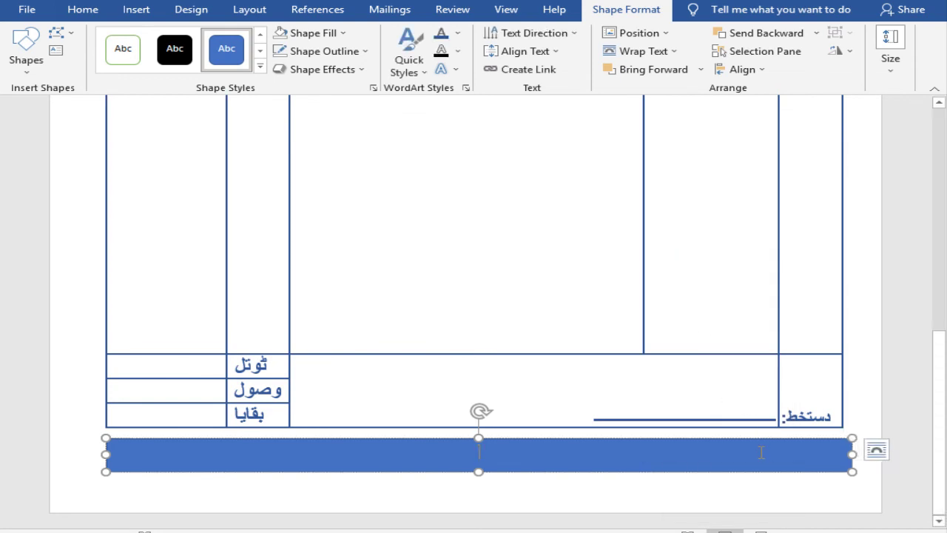
text(تو)
text(ٹ: خریدی ہوئی چیز قابل واپسی نہیں)
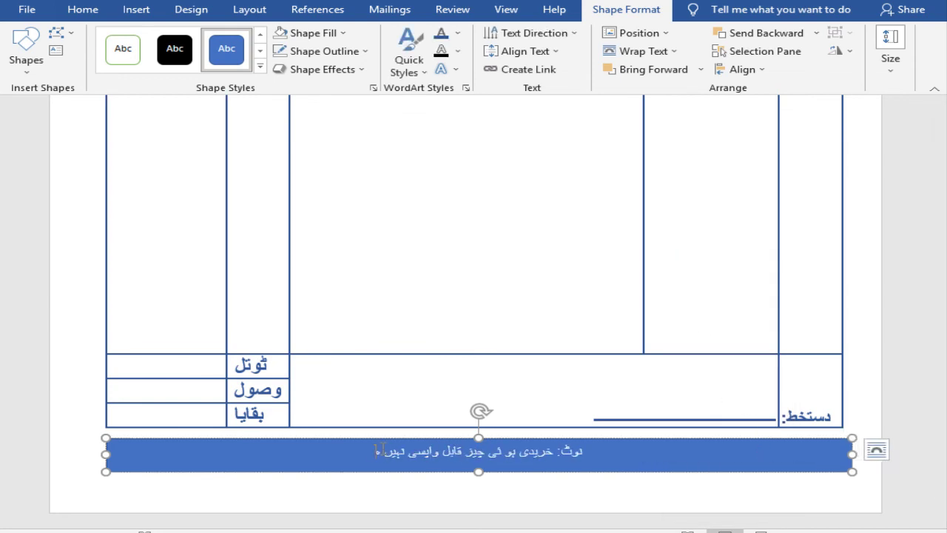
text( ہیں)
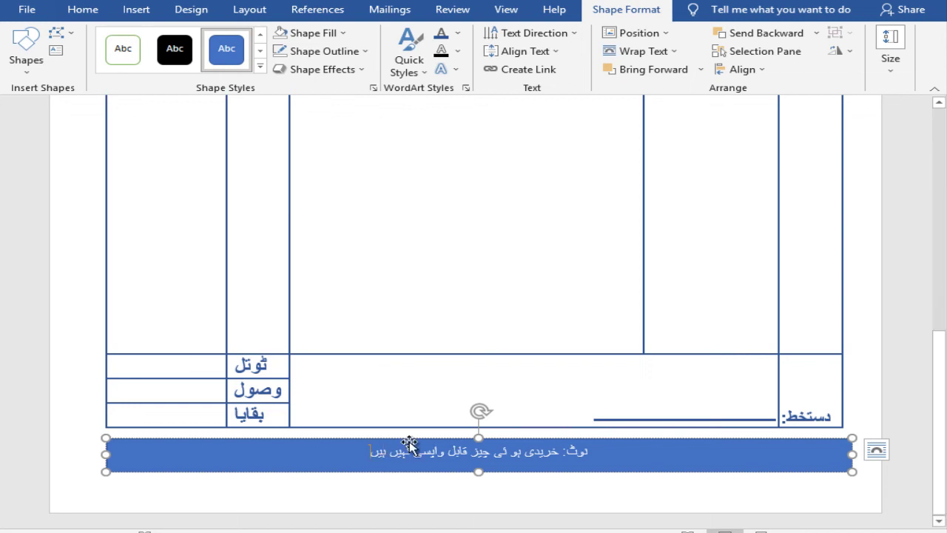
text(۔)
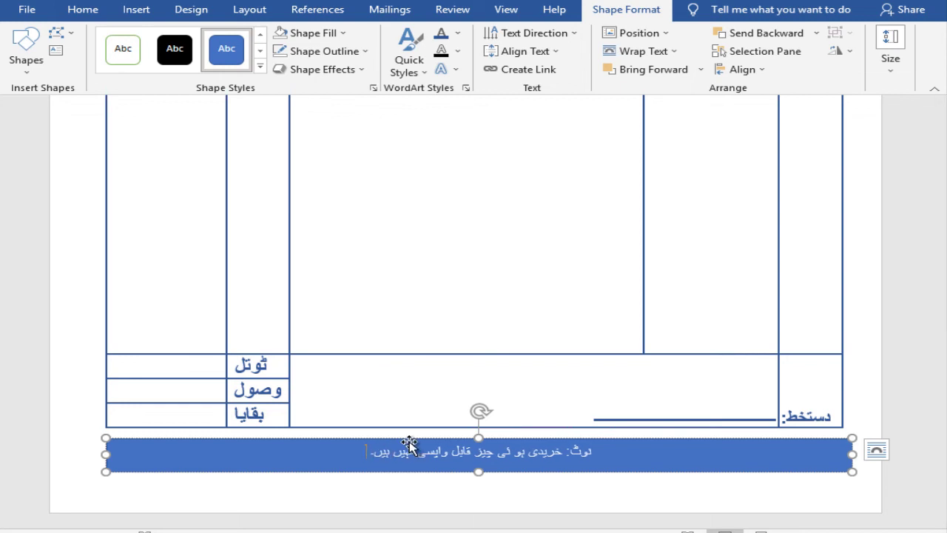
text( شر)
text(ر)
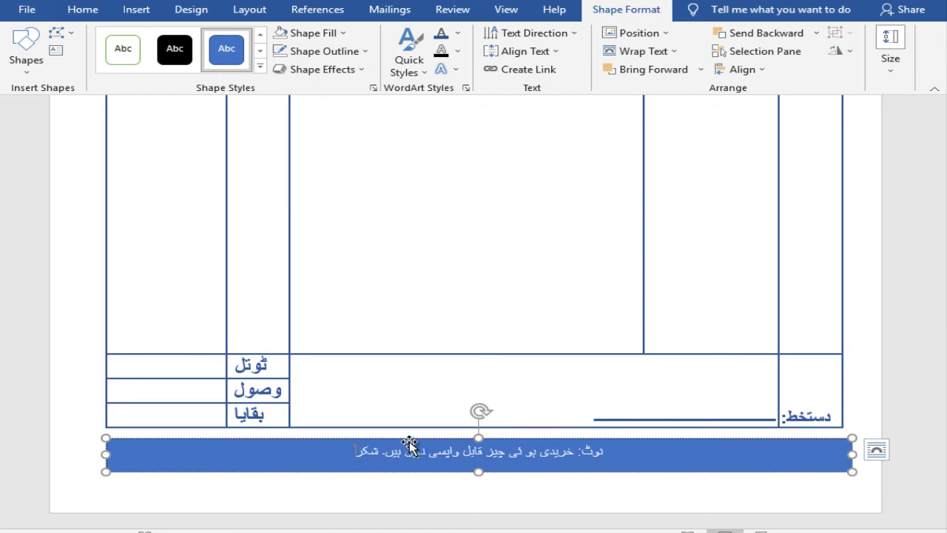
text(یہ)
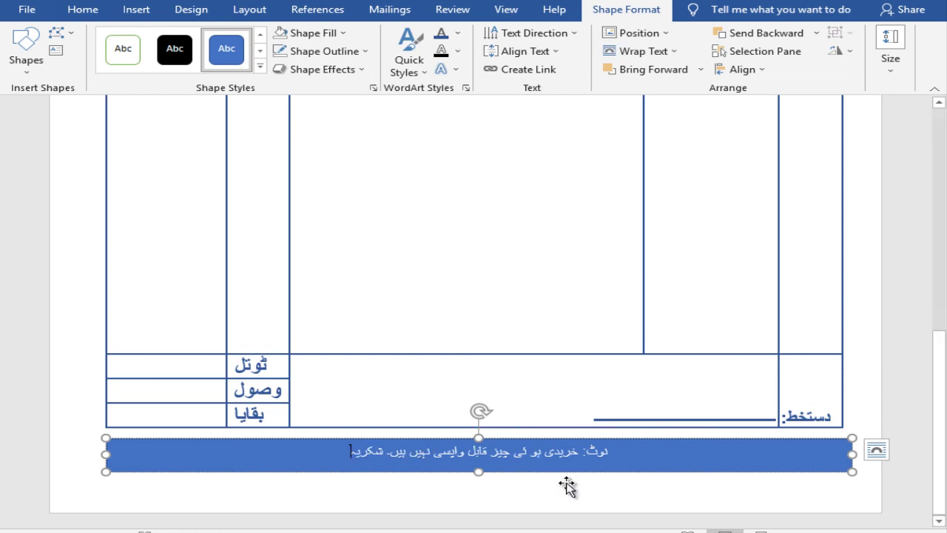
drag(351, 451, 616, 447)
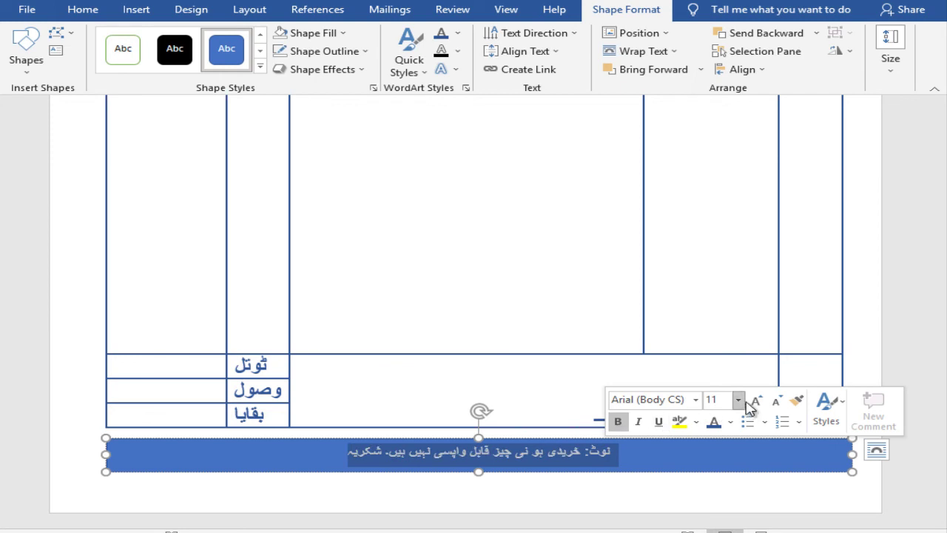
click(755, 400)
click(755, 401)
click(755, 400)
click(755, 400)
click(754, 400)
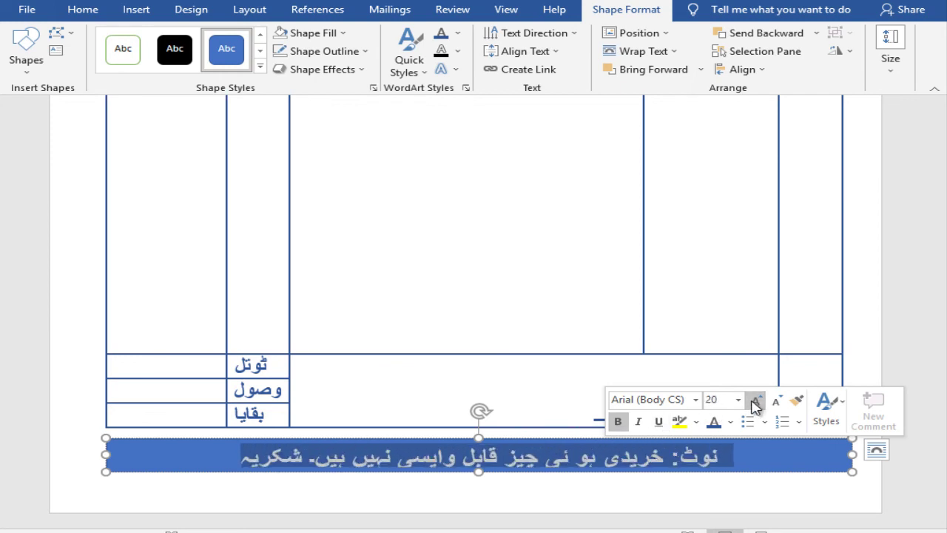
click(778, 399)
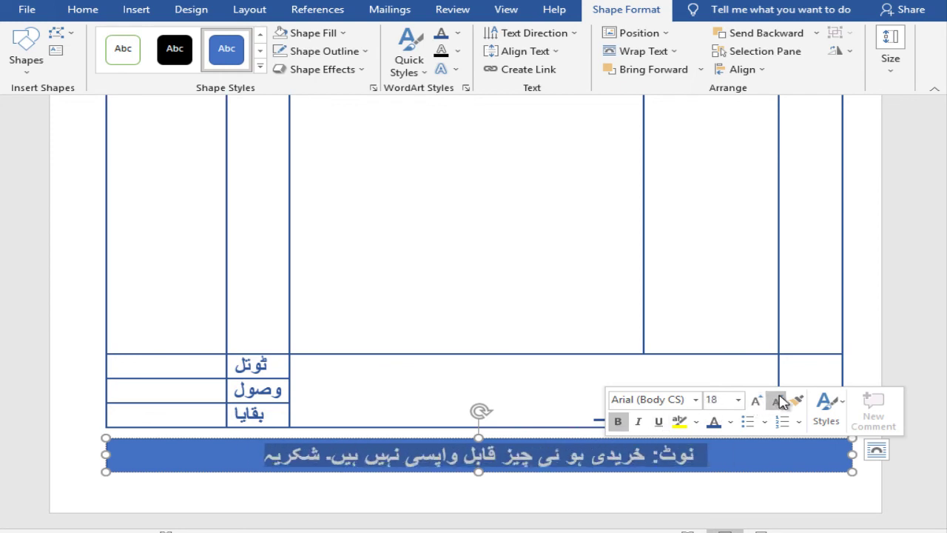
click(739, 452)
Scroll through the finished bill and open its Print preview with Ctrl+P.
scroll(629, 468, down, 2)
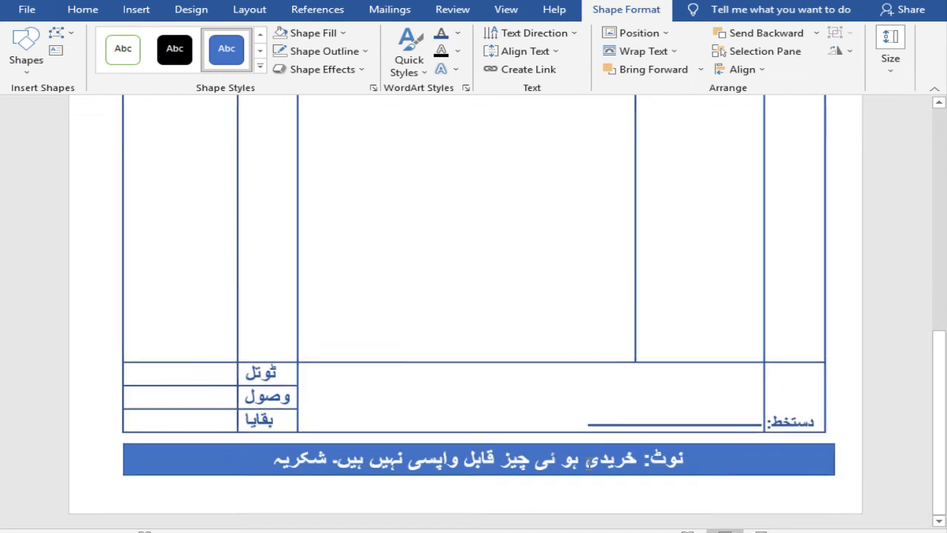
scroll(581, 458, down, 1)
scroll(581, 458, down, 1)
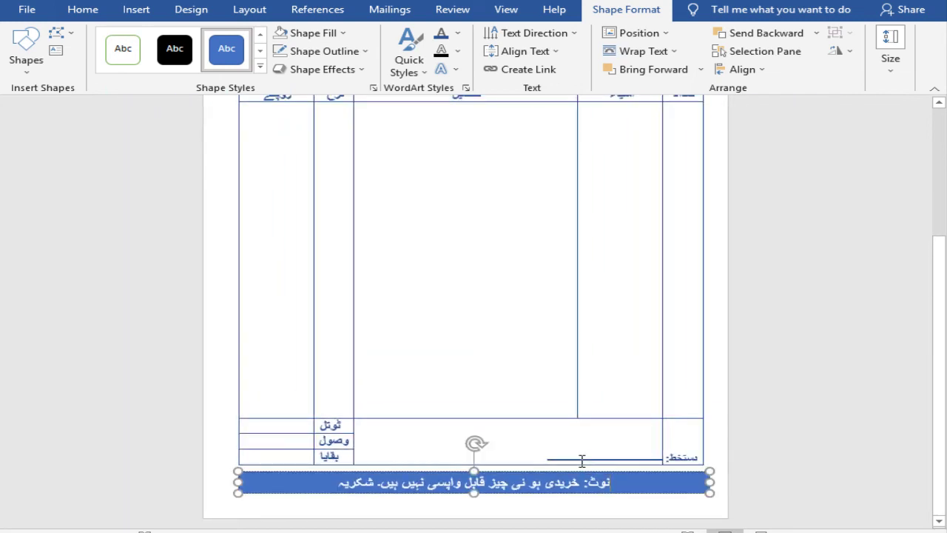
scroll(566, 436, down, 2)
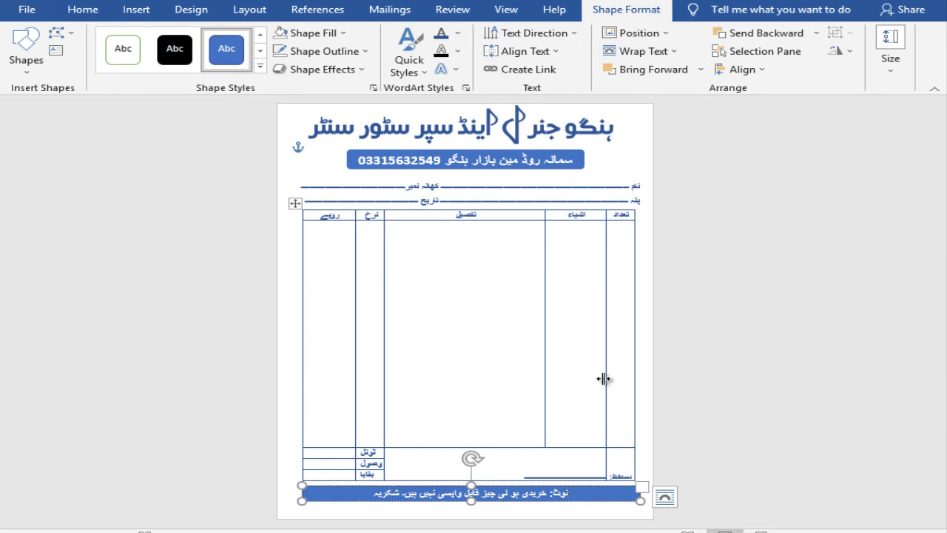
key(ctrl+p)
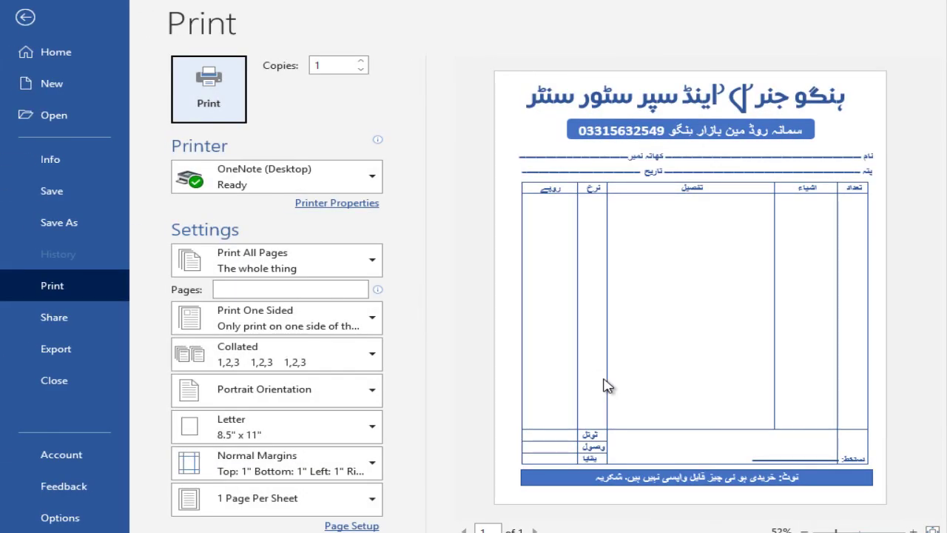